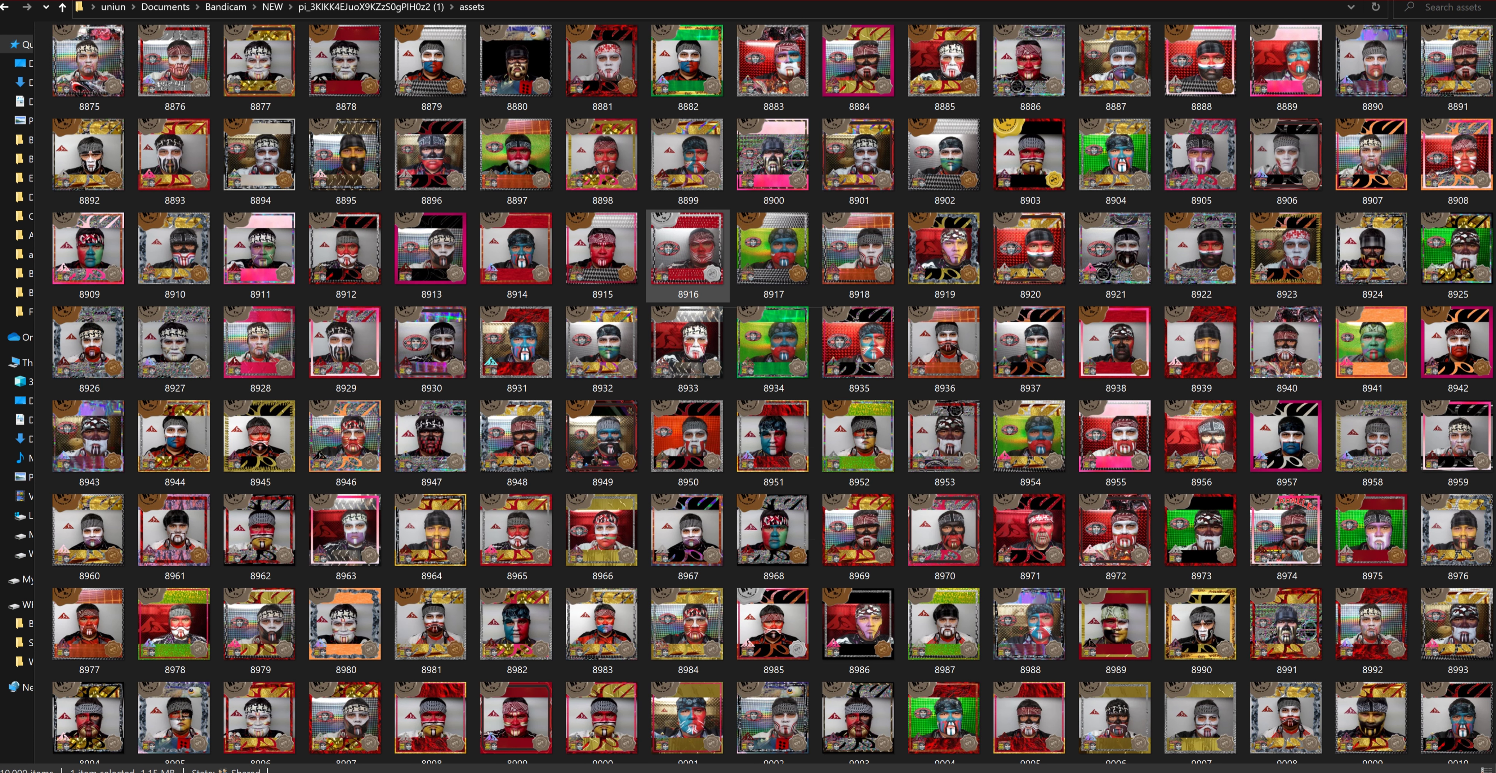
View images 8813 and 8744 from the assets folder at full size.
scroll(773, 349, "up", 3)
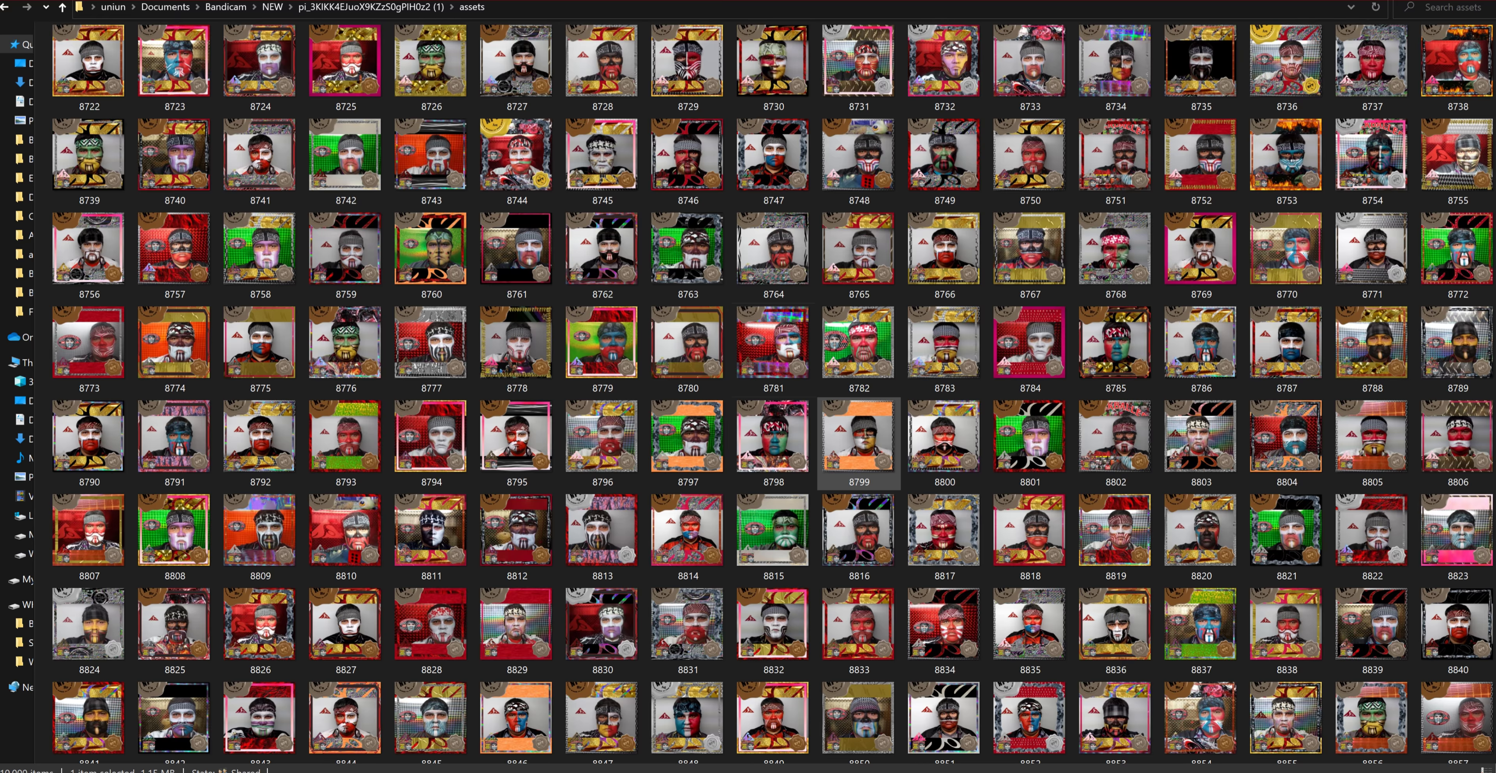
double_click(603, 530)
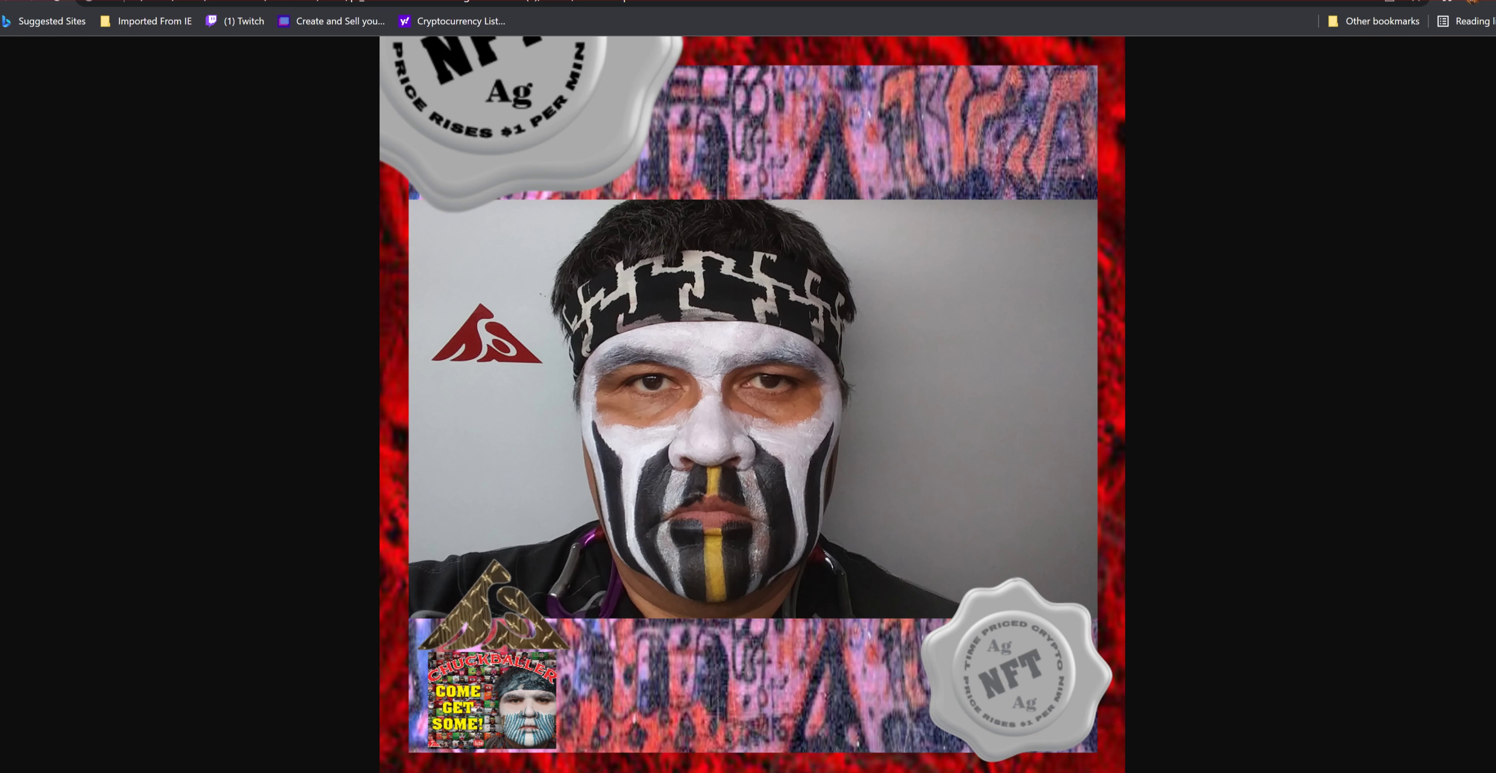
key("alt+Tab")
double_click(517, 162)
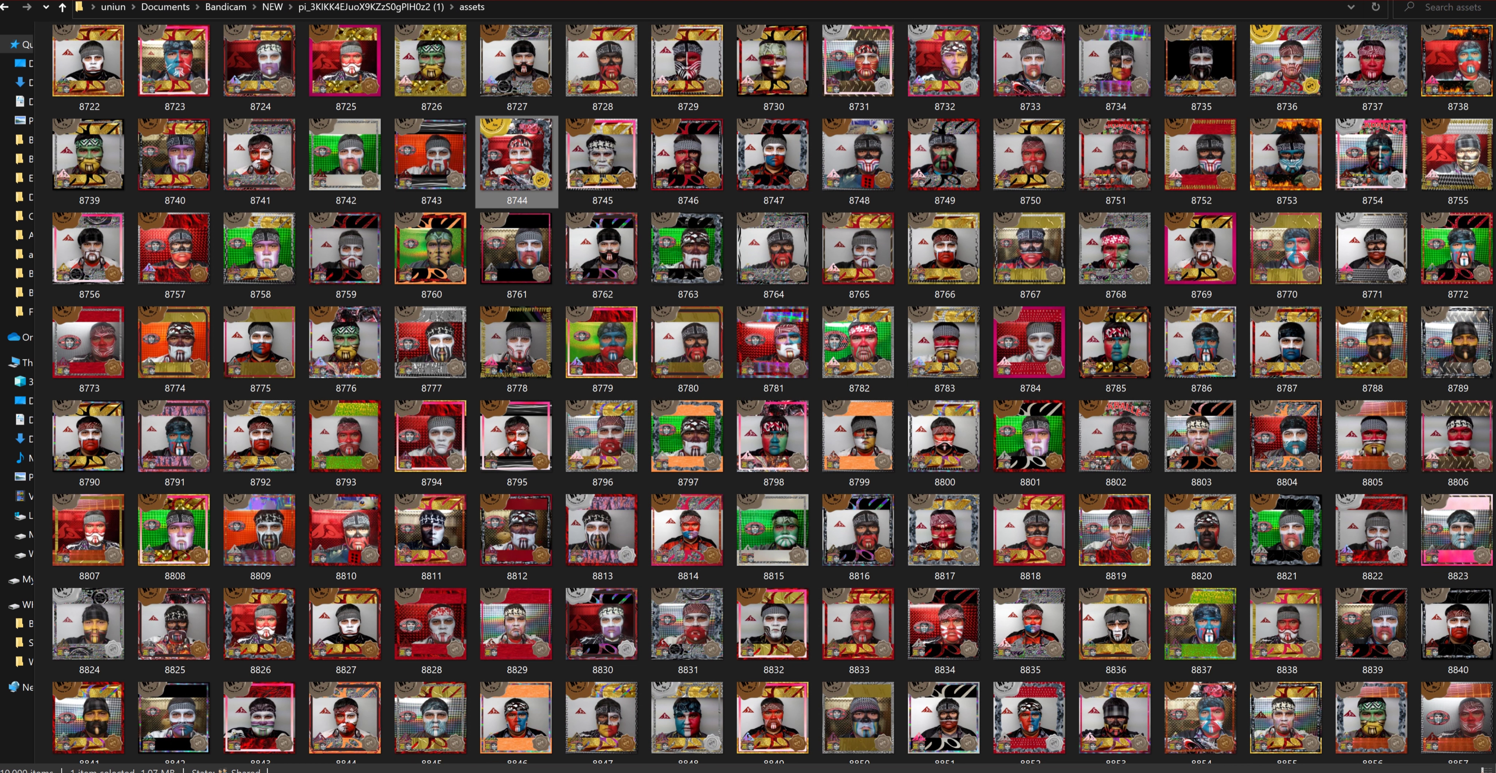
double_click(516, 157)
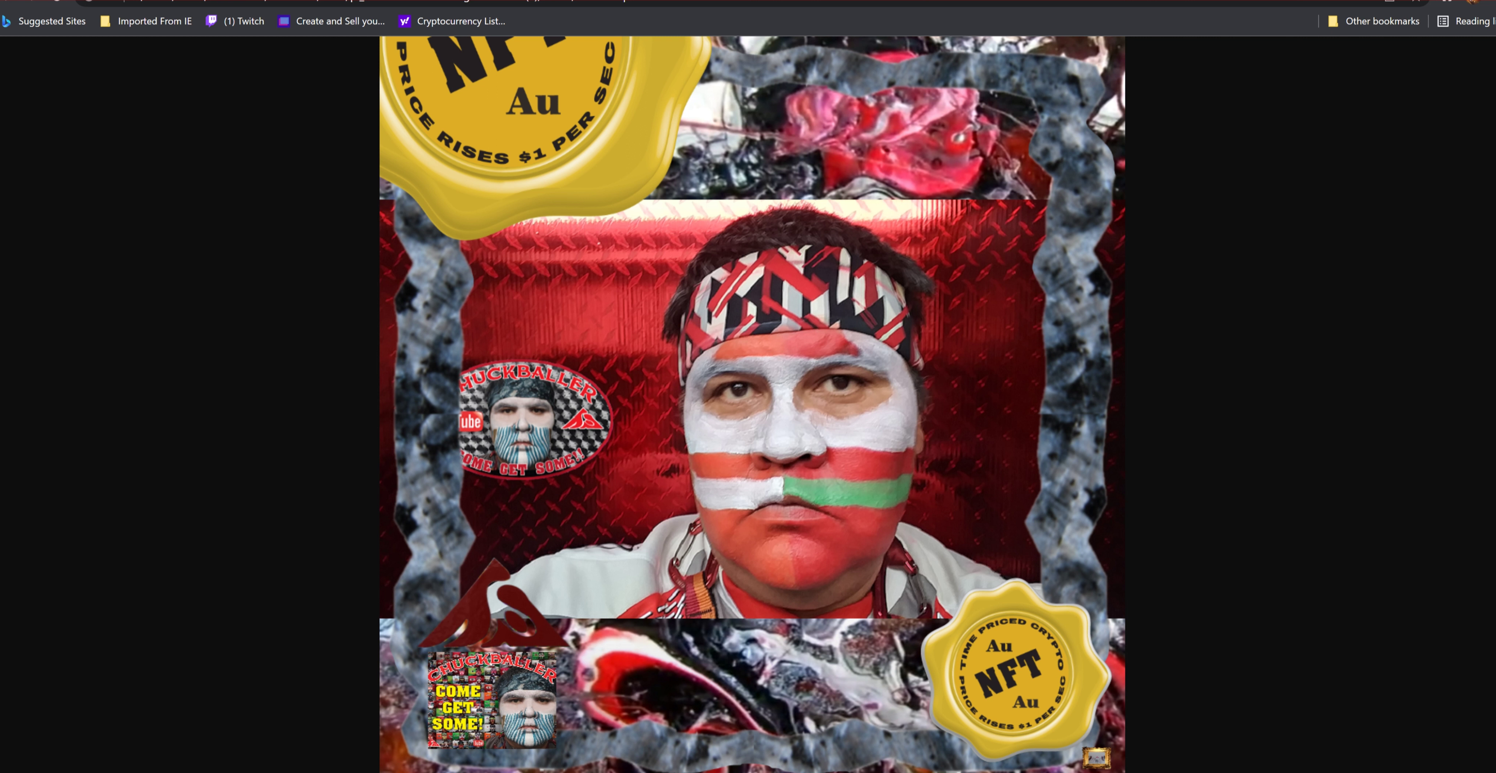
key("ctrl+w")
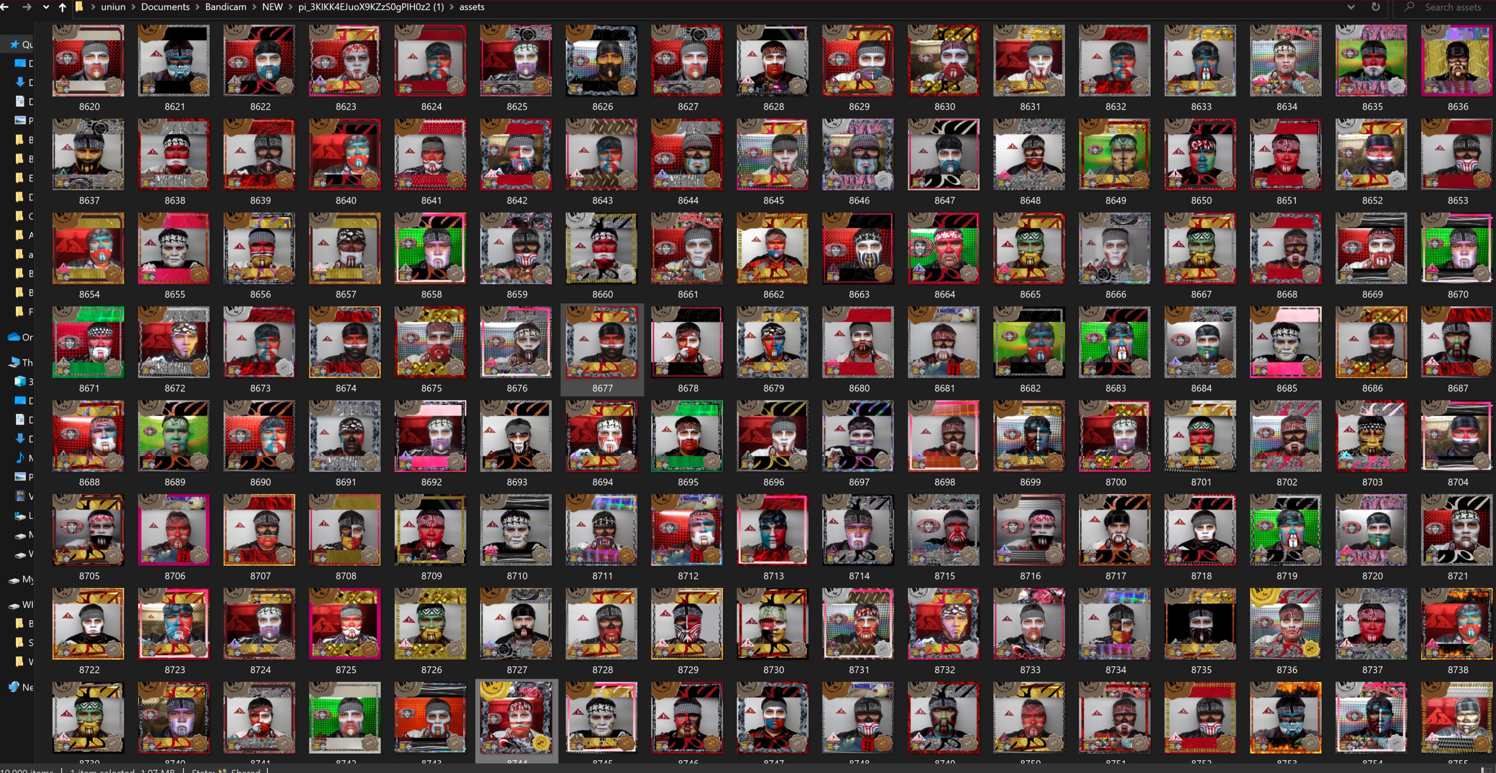
View the earlier assets images 8660, 8563 and 8368 at full size.
double_click(602, 255)
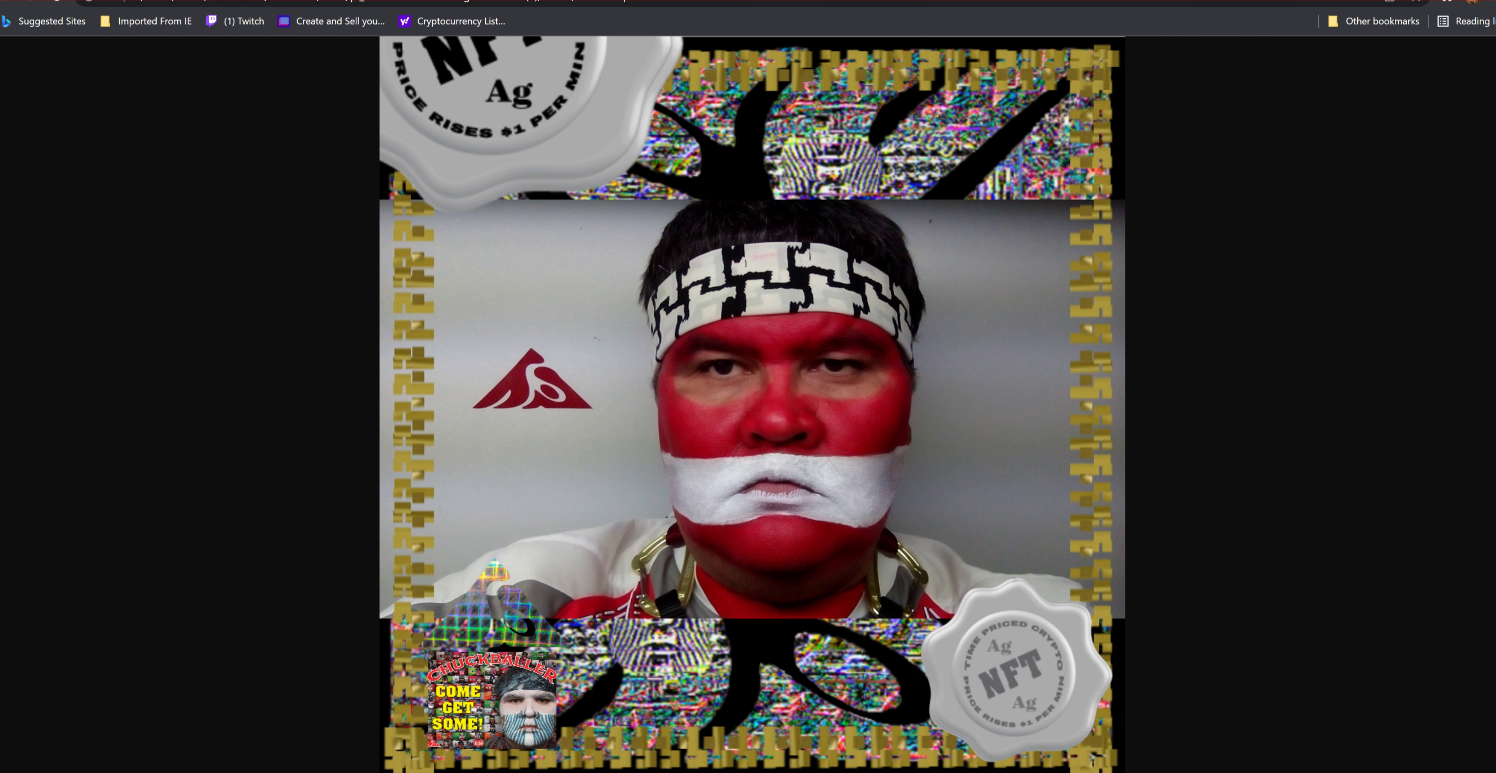
key("ctrl+w")
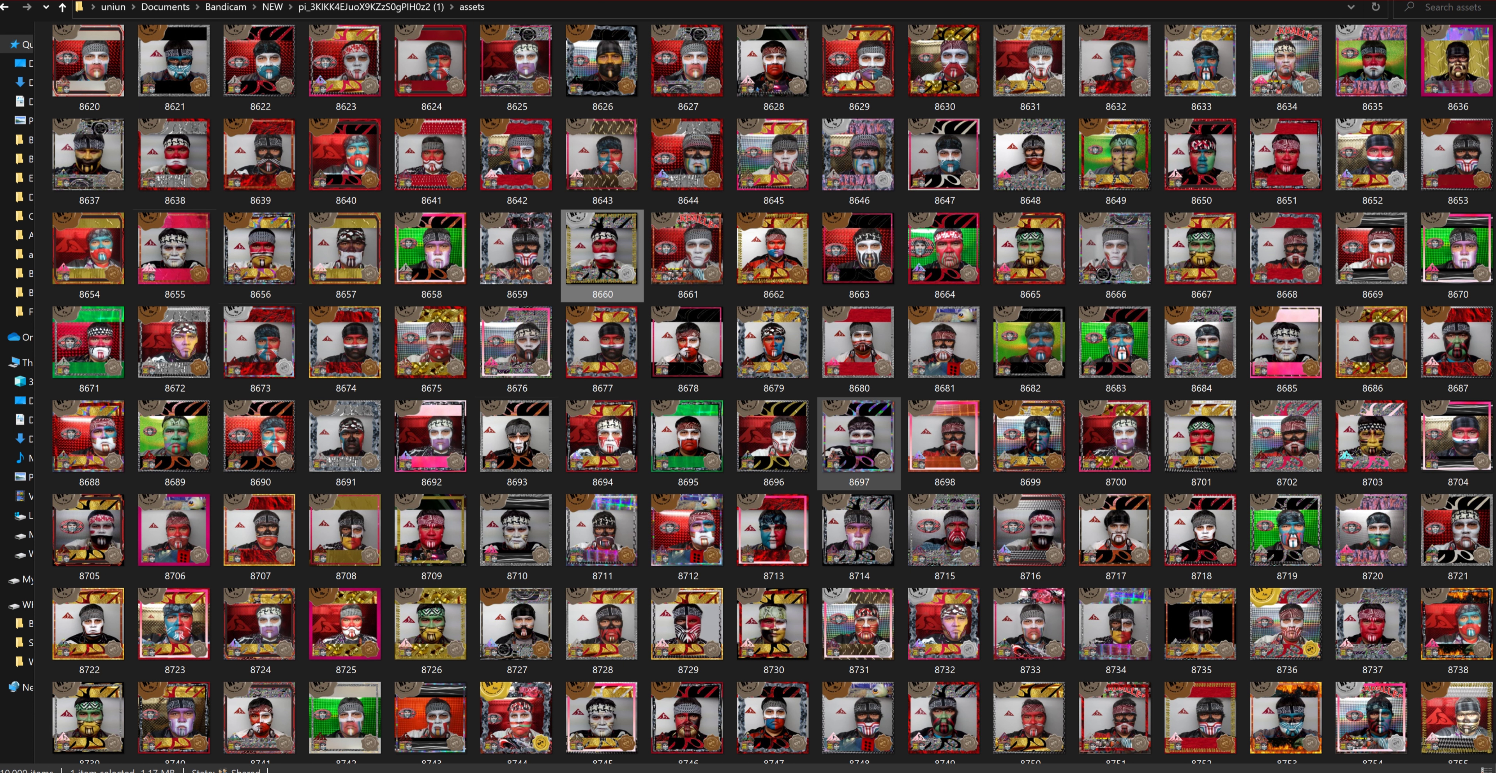
scroll(835, 480, "up", 3)
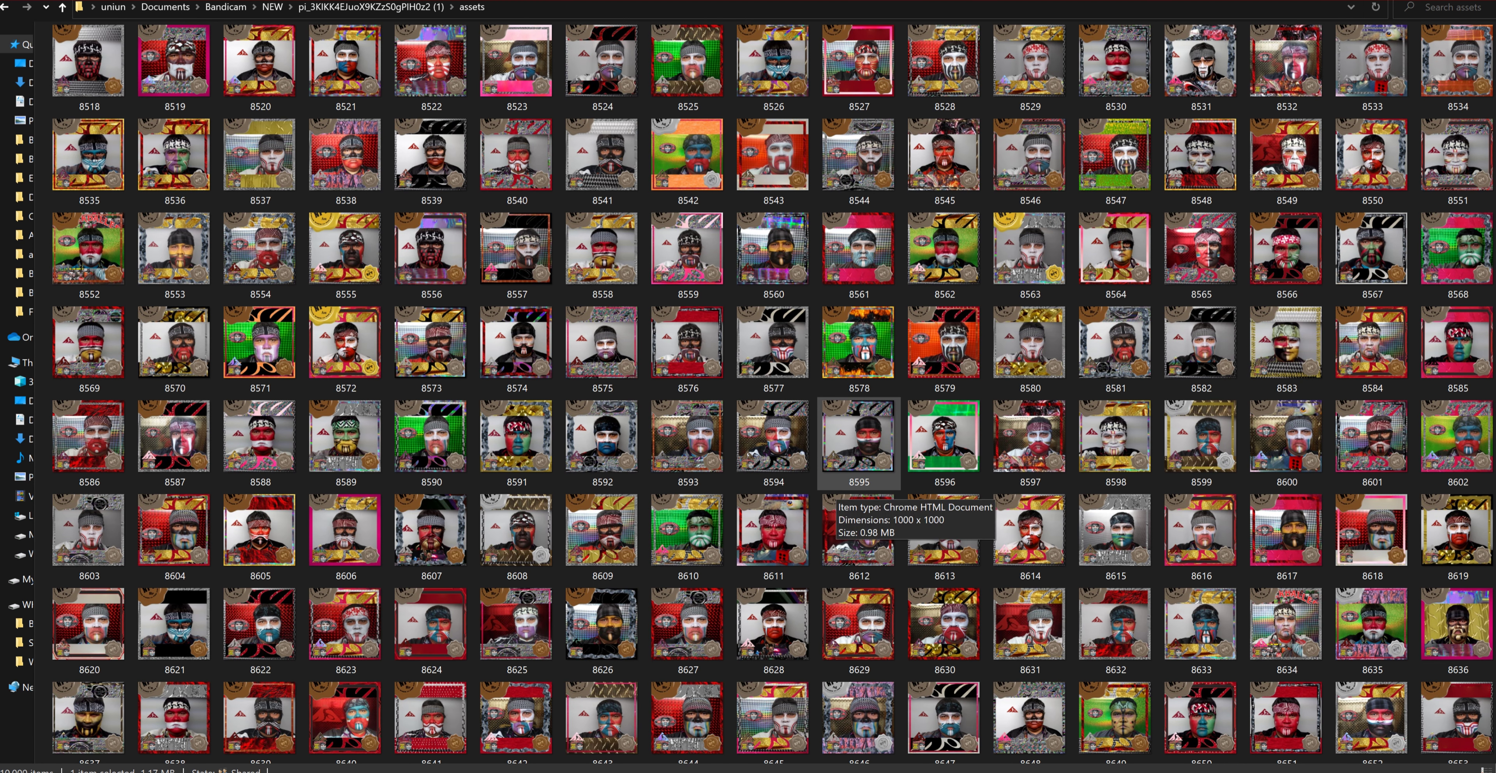
double_click(1030, 248)
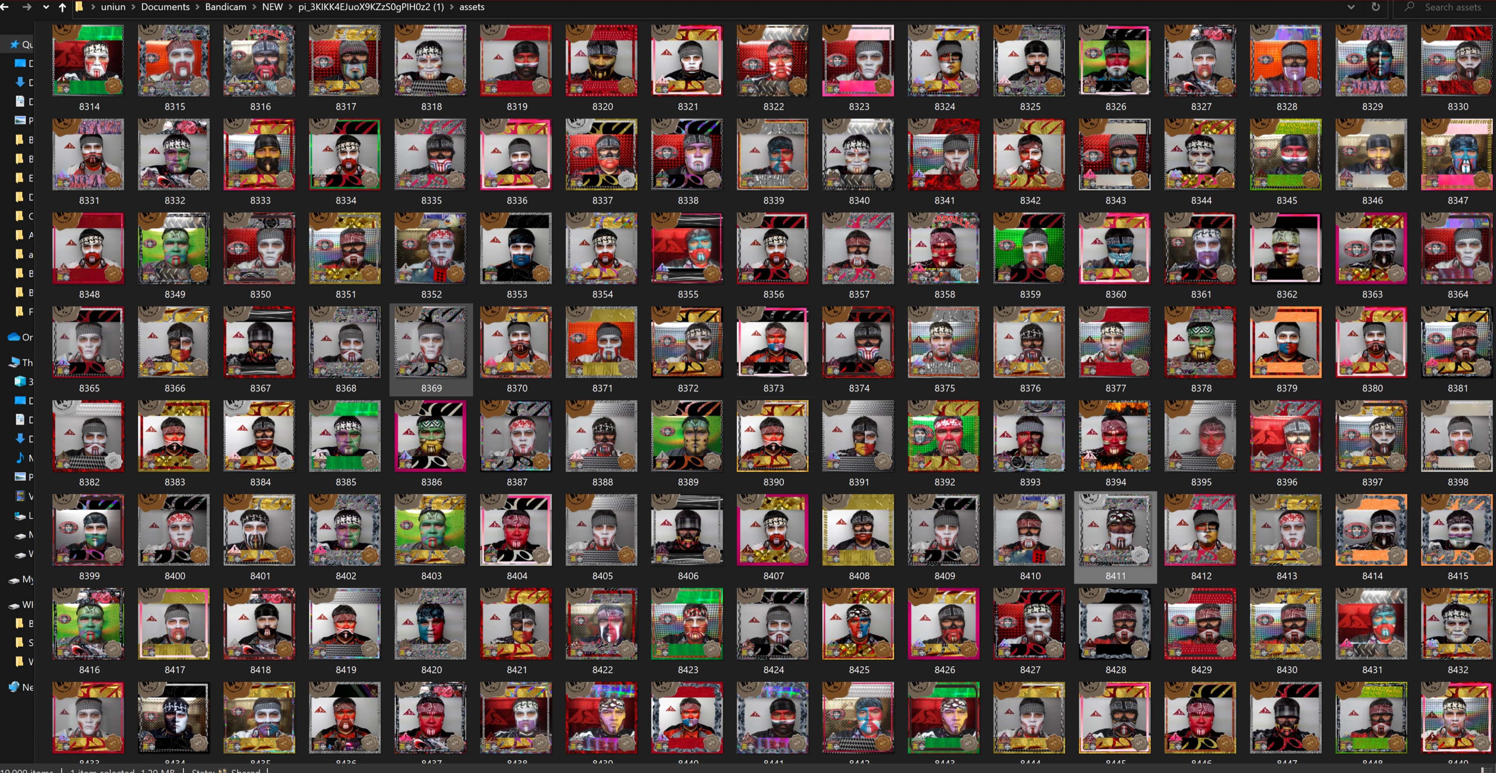
left_click(345, 346)
key("Return")
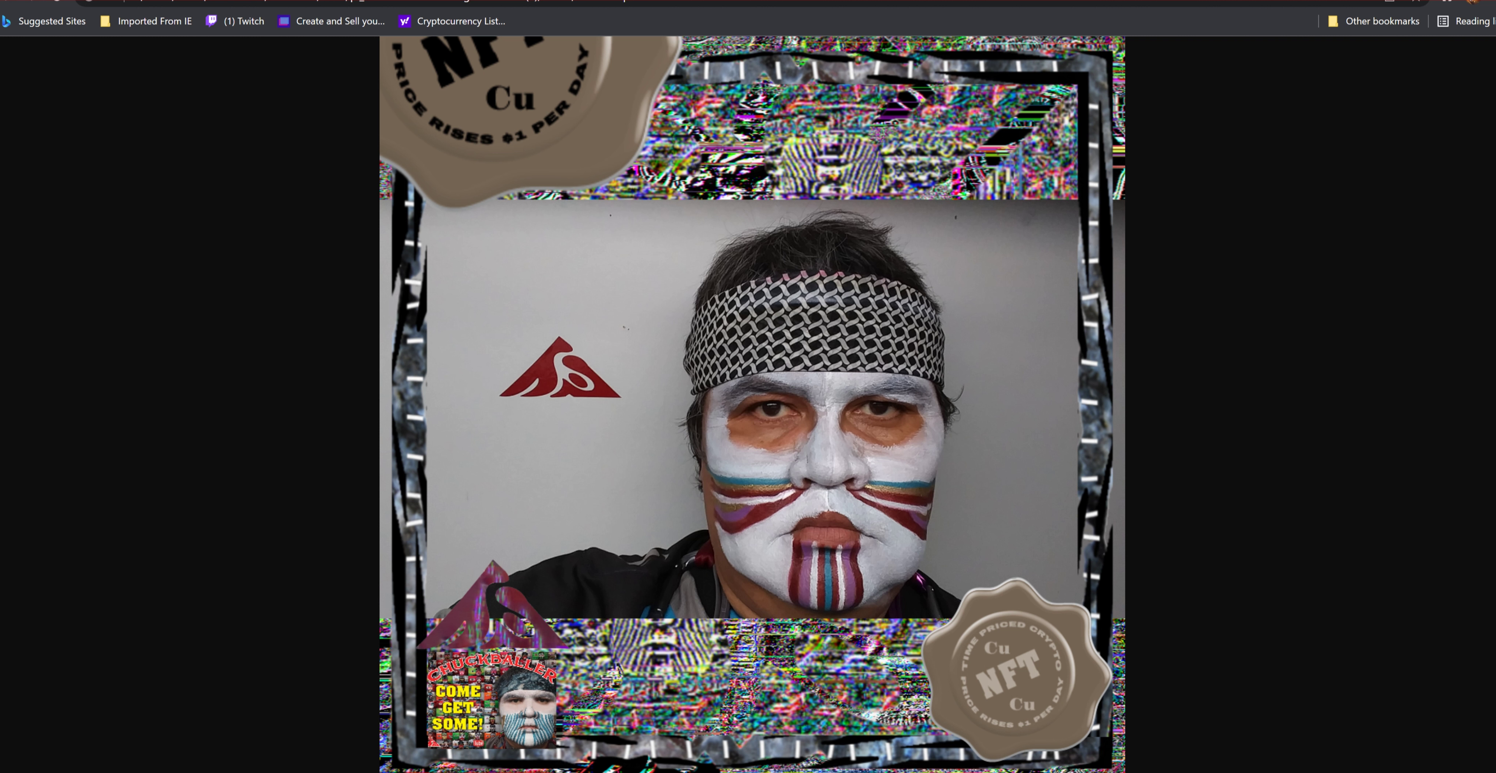
key("ctrl+w")
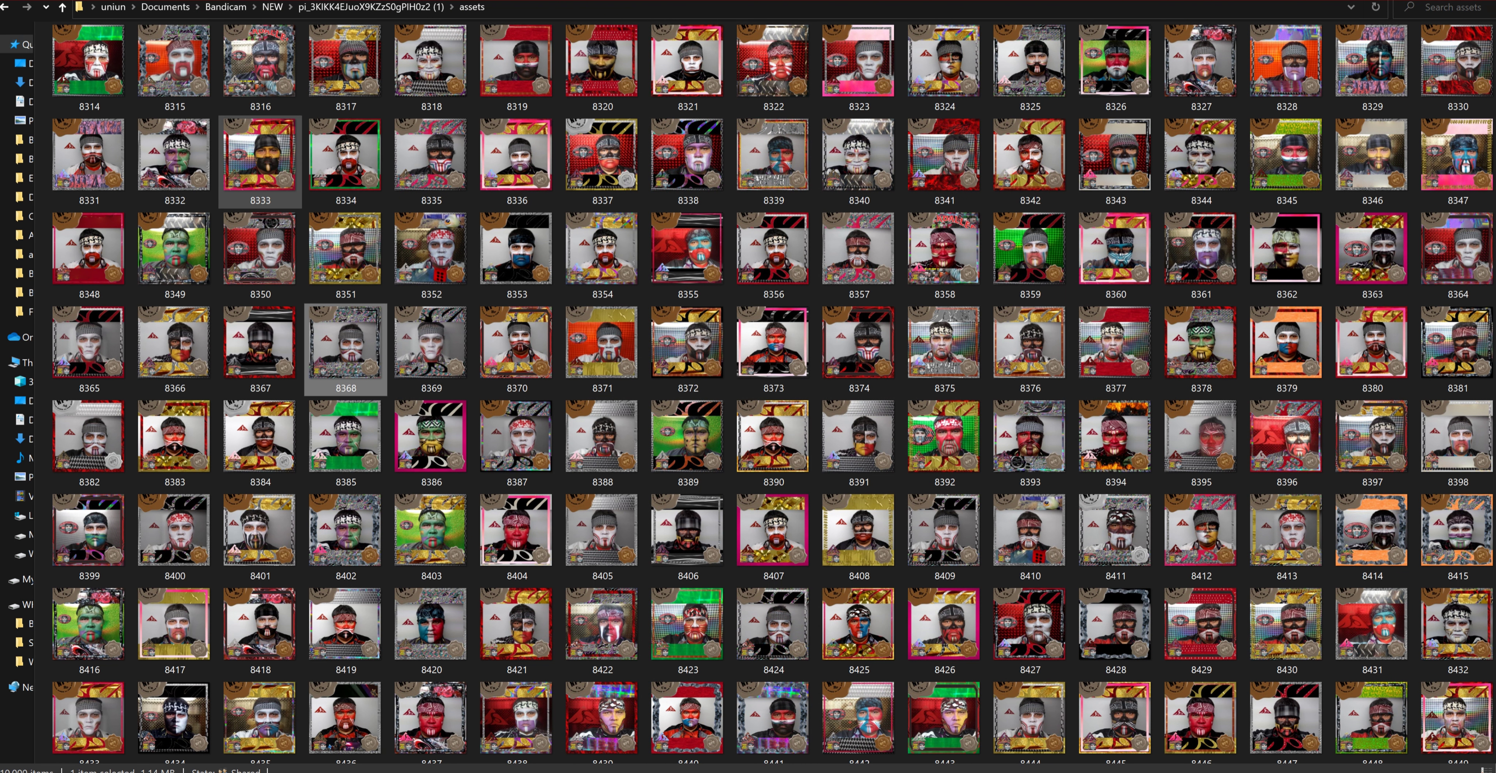
Open TIMER YACHT 3 from the FINISH SAMPLES folder in Paint 3D and insert the gold timer seal PNG.
key("alt+Tab")
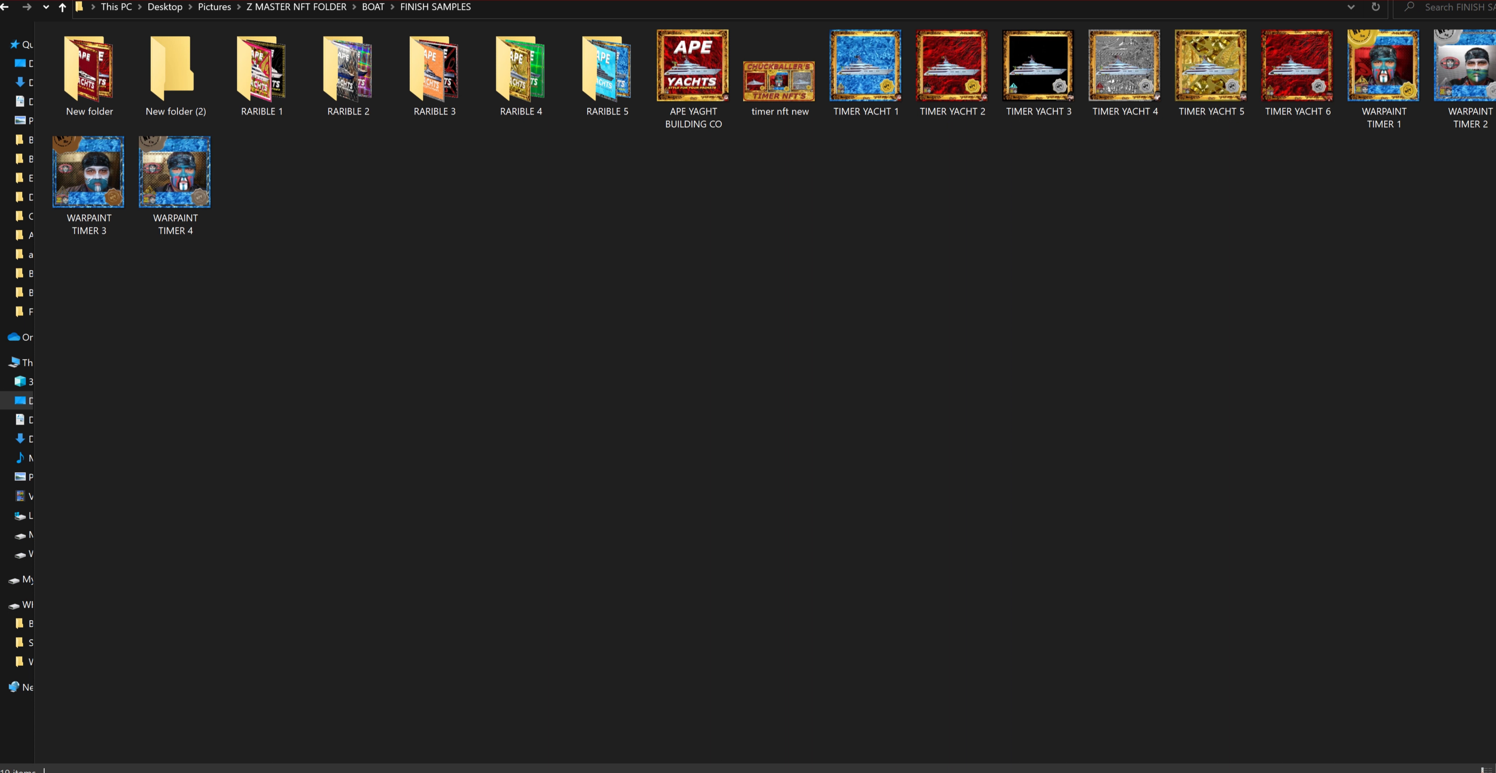
double_click(1038, 71)
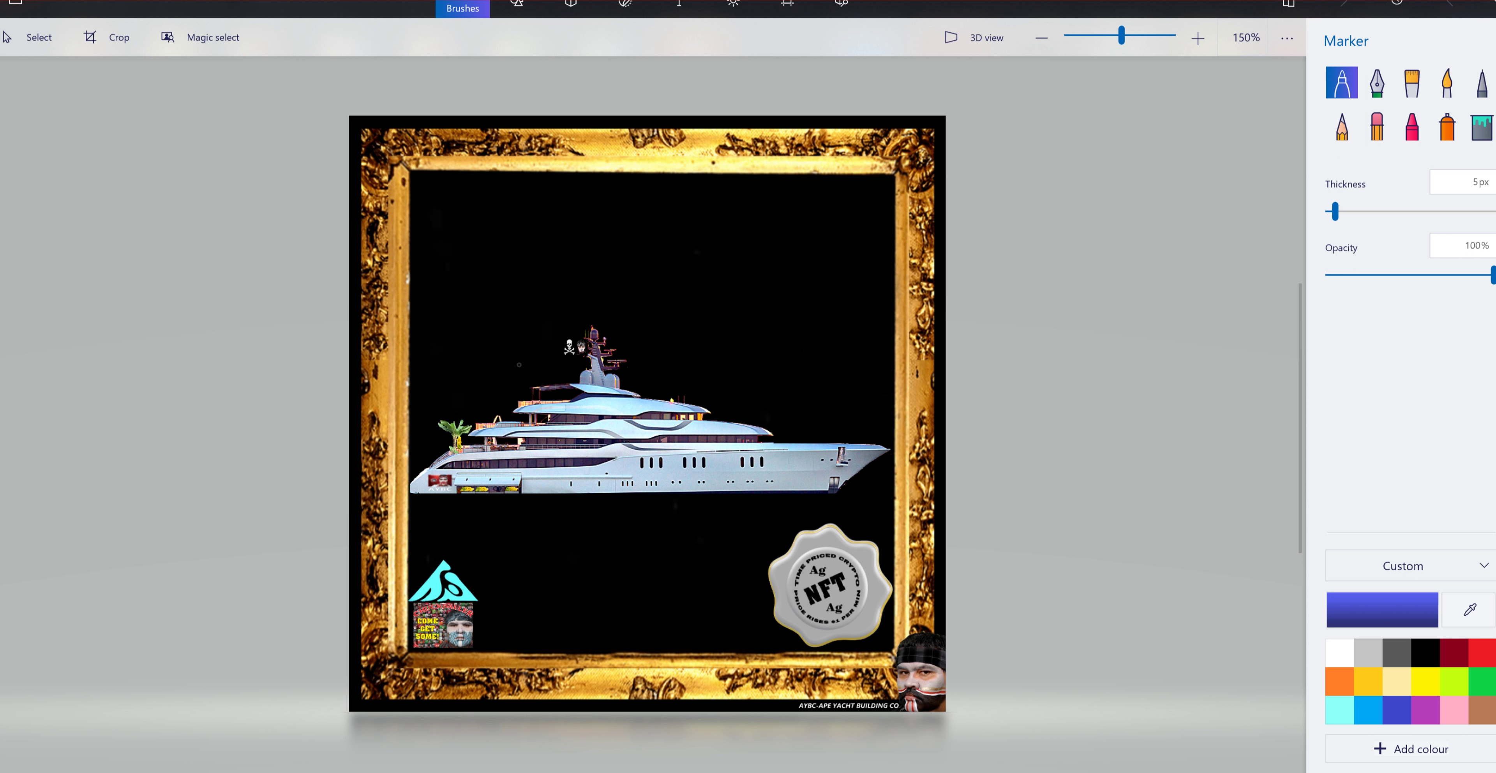
left_click(15, 5)
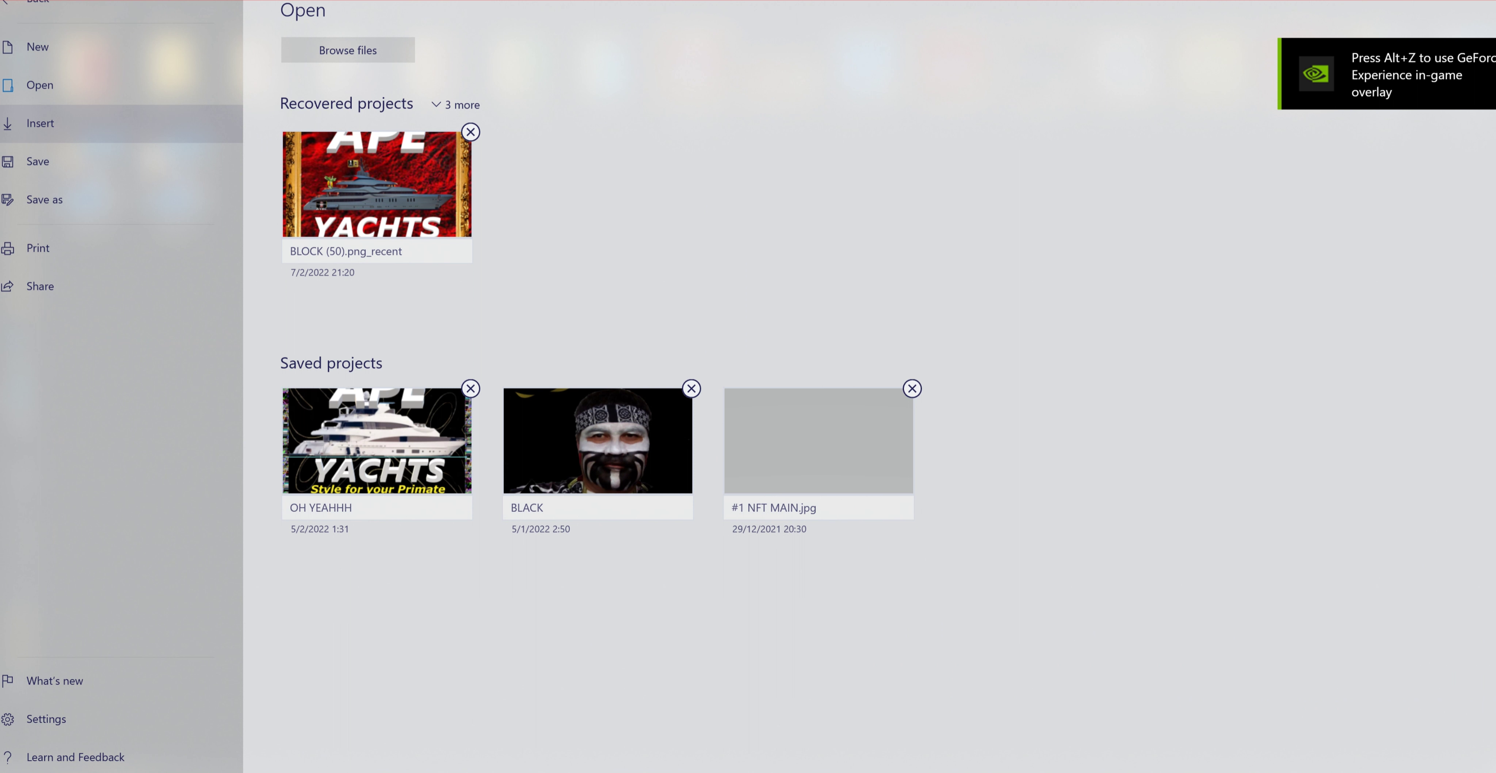
left_click(39, 123)
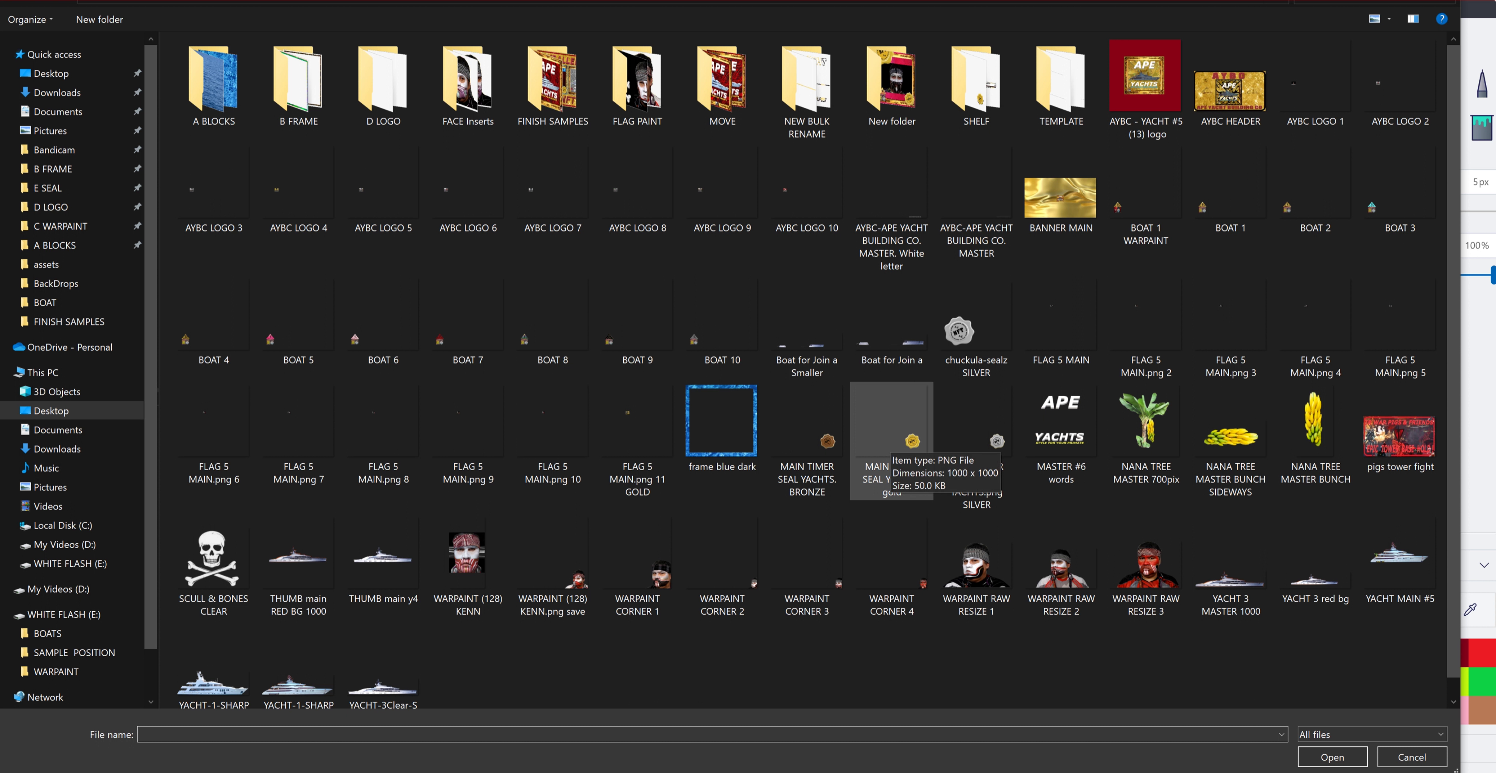
double_click(890, 449)
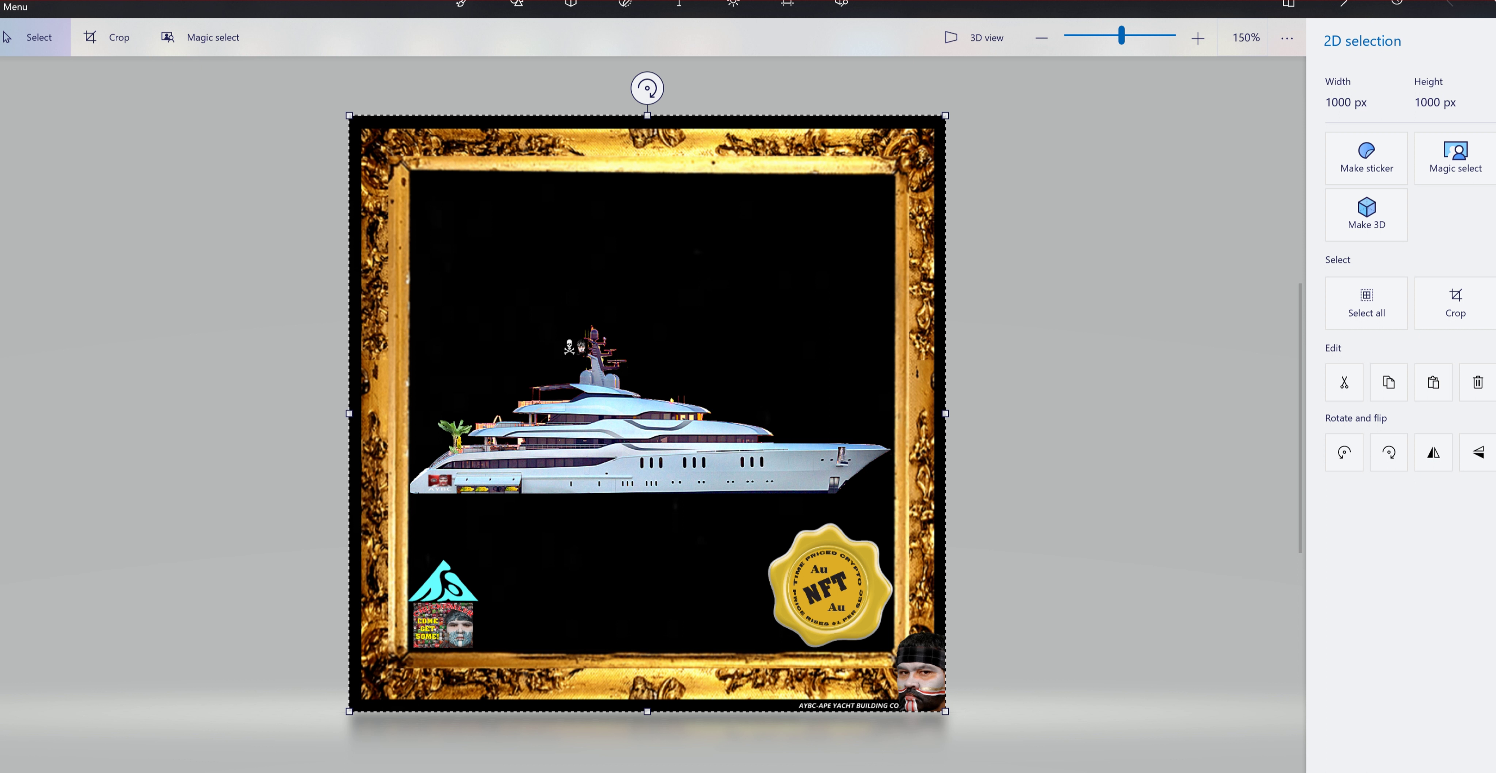
Enlarge the inserted gold seal selection to about 2501 × 2696 px and centre the seal over the yacht.
left_click_drag(779, 537, 660, 420)
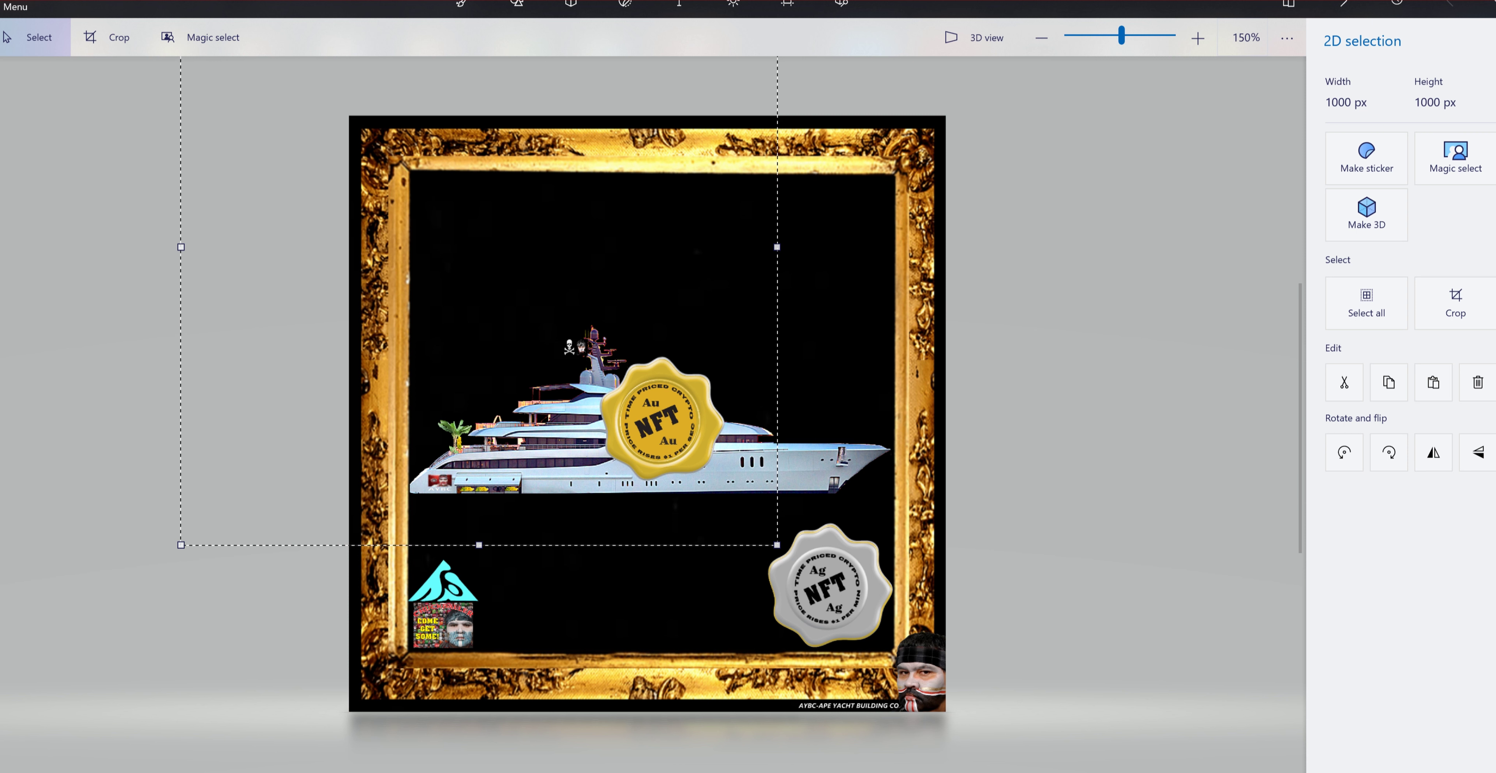
left_click_drag(777, 545, 1226, 740)
left_click_drag(982, 572, 457, 300)
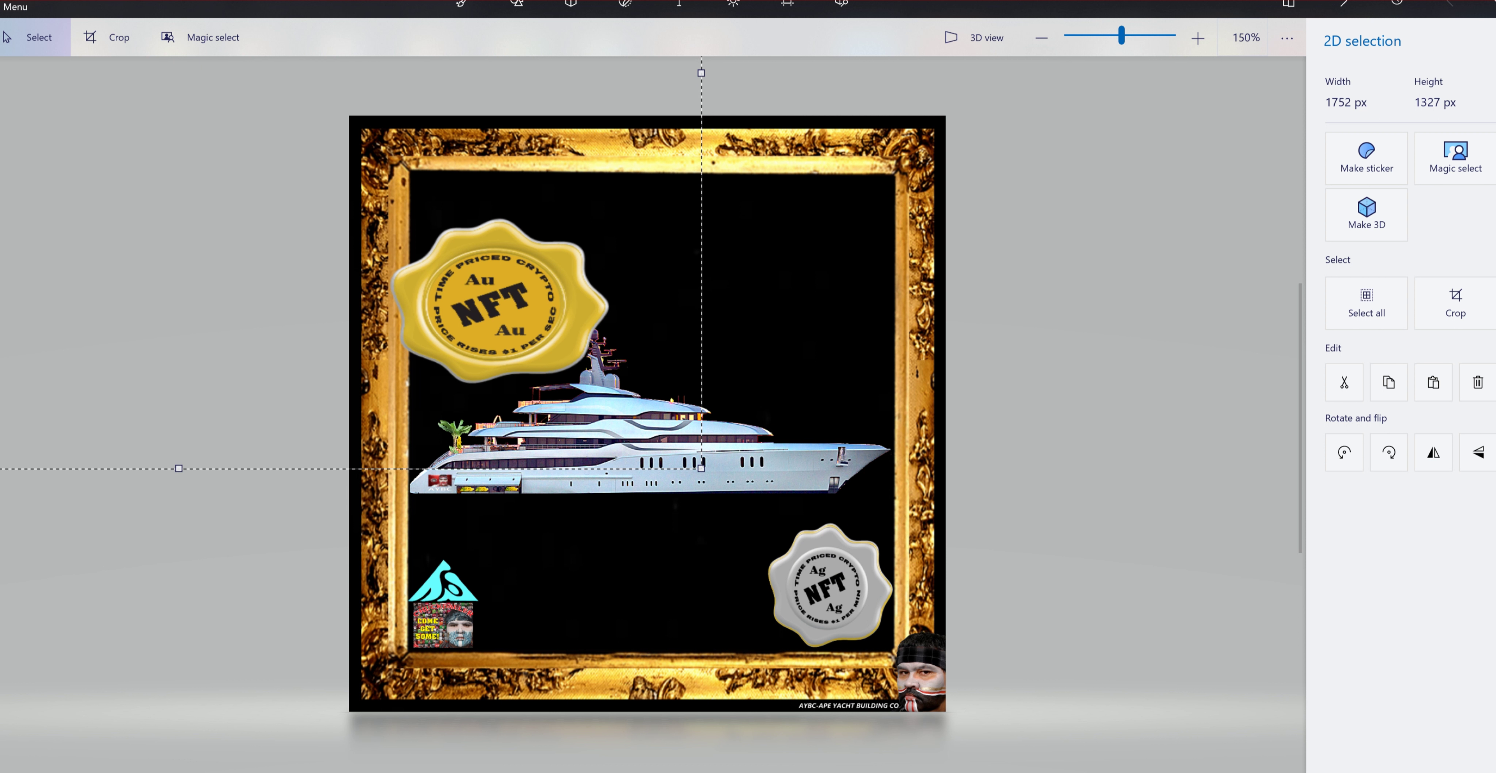
left_click_drag(702, 468, 1148, 713)
left_click_drag(871, 511, 689, 254)
left_click_drag(220, 456, 220, 772)
left_click_drag(677, 494, 656, 284)
left_click_drag(199, 564, 199, 772)
left_click_drag(656, 465, 655, 408)
scroll(648, 424, "down", 6)
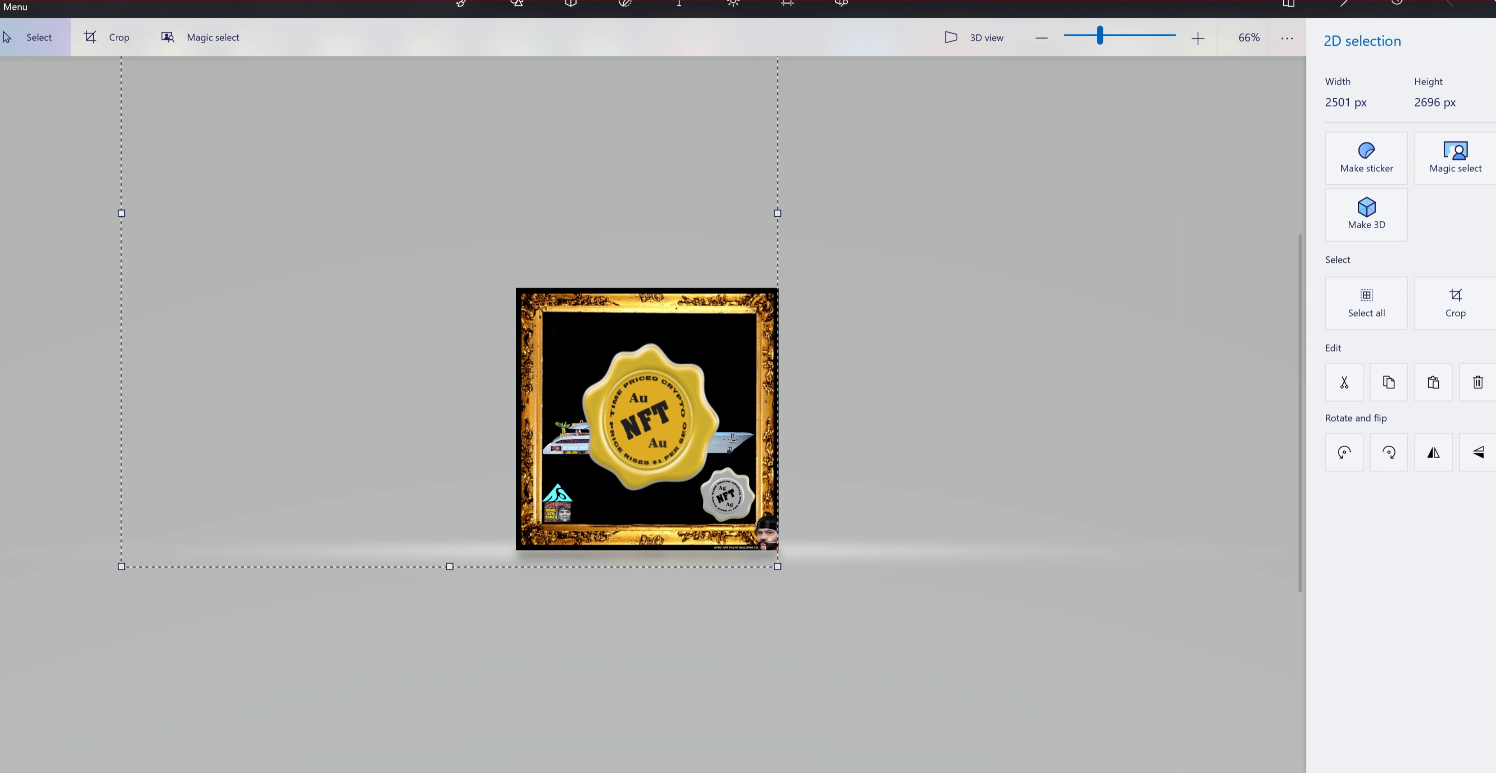
Enlarge the gold seal selection further to about 5467 × 4647 px so the seal nearly fills the picture frame.
left_click_drag(778, 213, 799, 213)
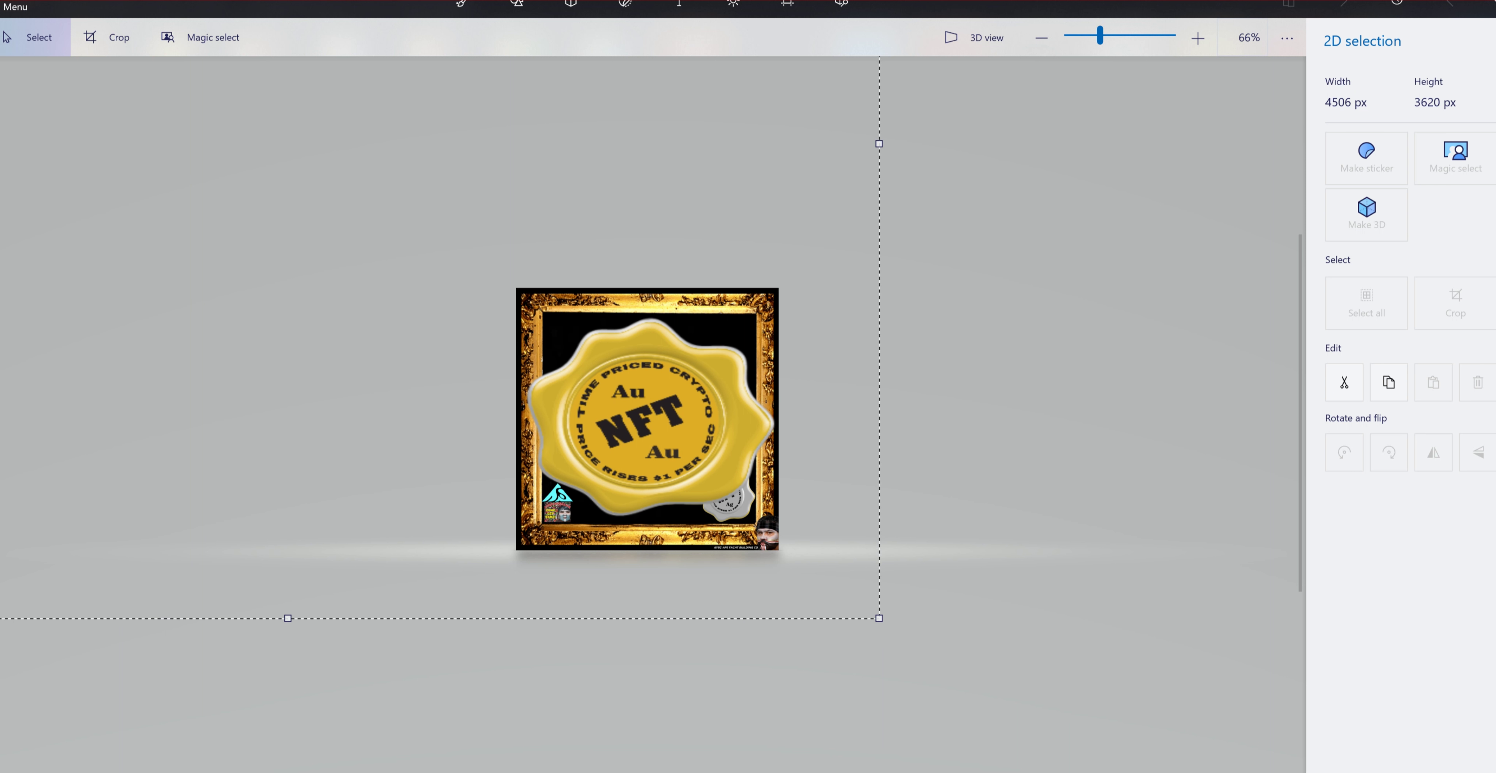
mouse_move(878, 615)
left_mouse_down()
mouse_move(878, 725)
mouse_move(880, 642)
left_mouse_up()
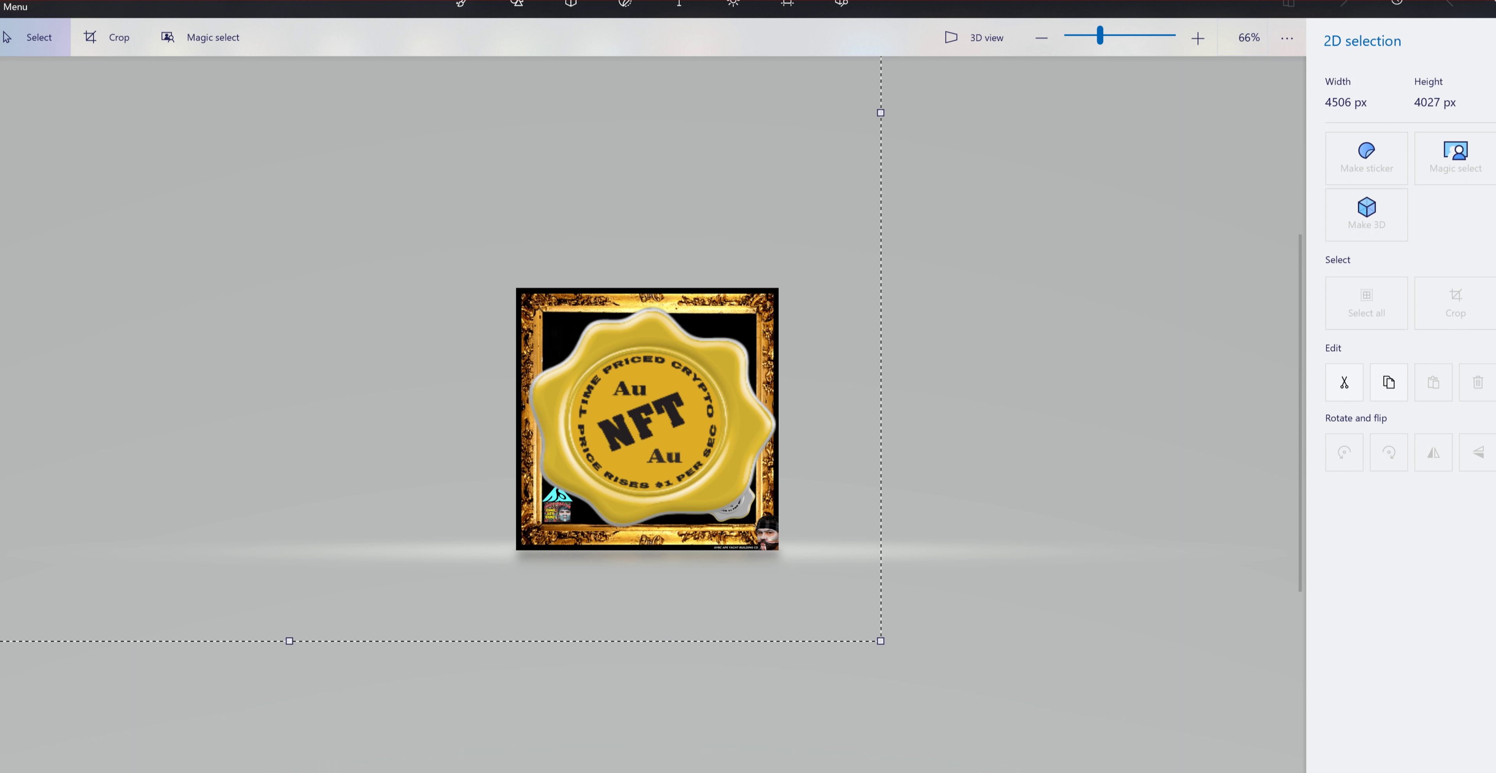
left_click_drag(647, 421, 644, 405)
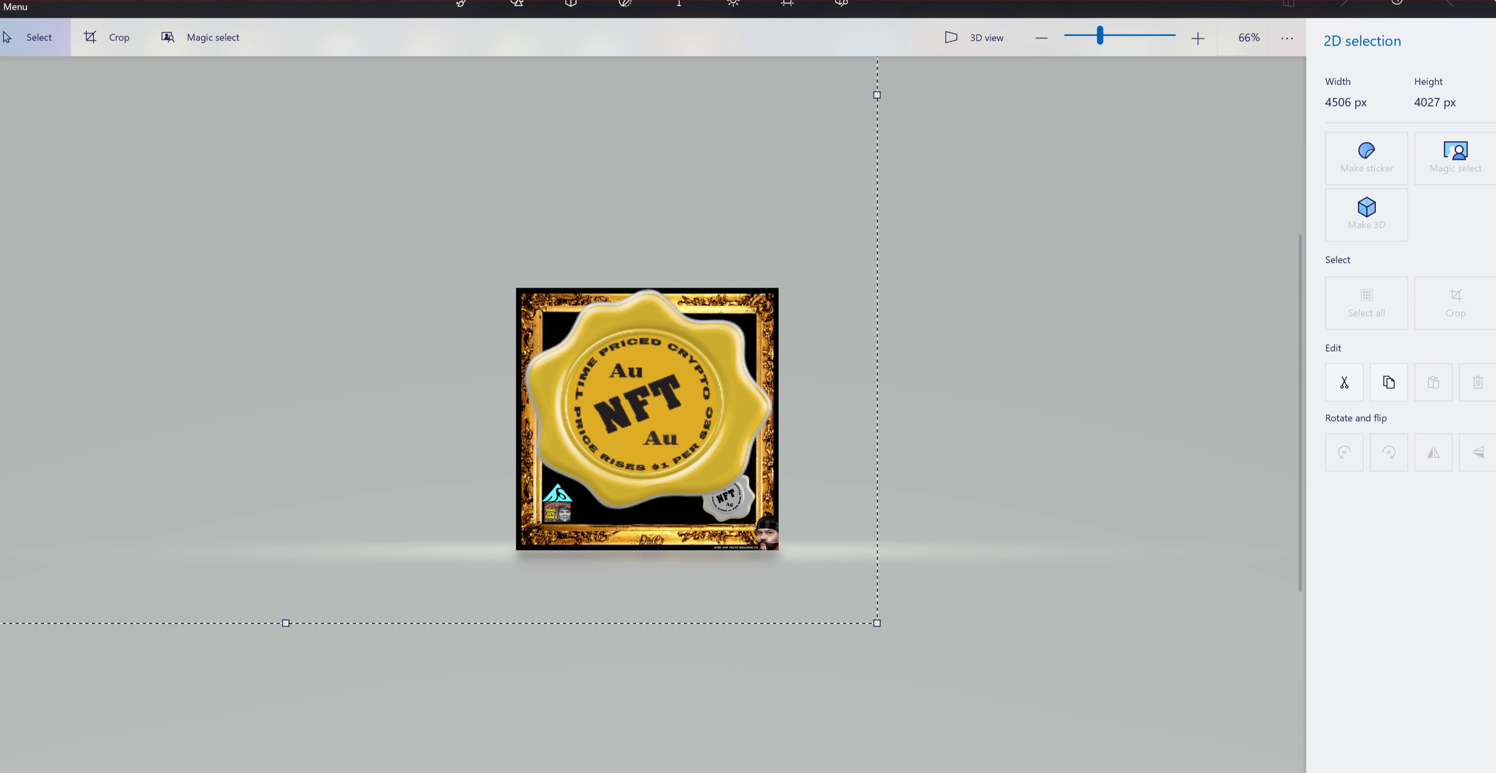
left_click_drag(877, 626, 1129, 772)
left_click_drag(755, 511, 555, 404)
left_click_drag(931, 678, 940, 675)
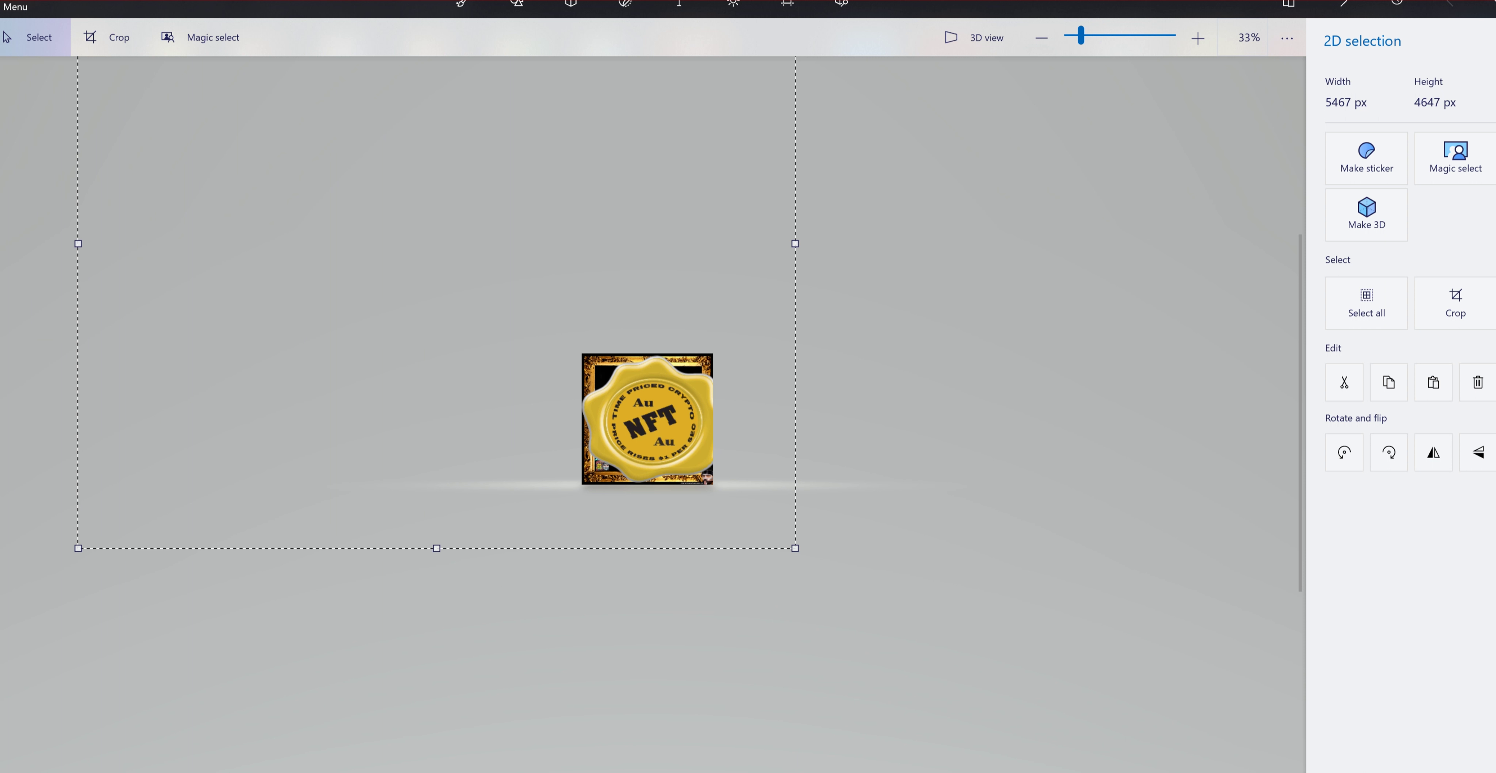
Narrow the gold seal selection to about 4516 px wide and reposition the seal over the middle of the canvas.
left_click_drag(794, 244, 737, 244)
left_click_drag(613, 419, 652, 421)
scroll(649, 418, "up", 1)
scroll(648, 419, "up", 1)
scroll(652, 421, "down", 1)
scroll(652, 420, "down", 1)
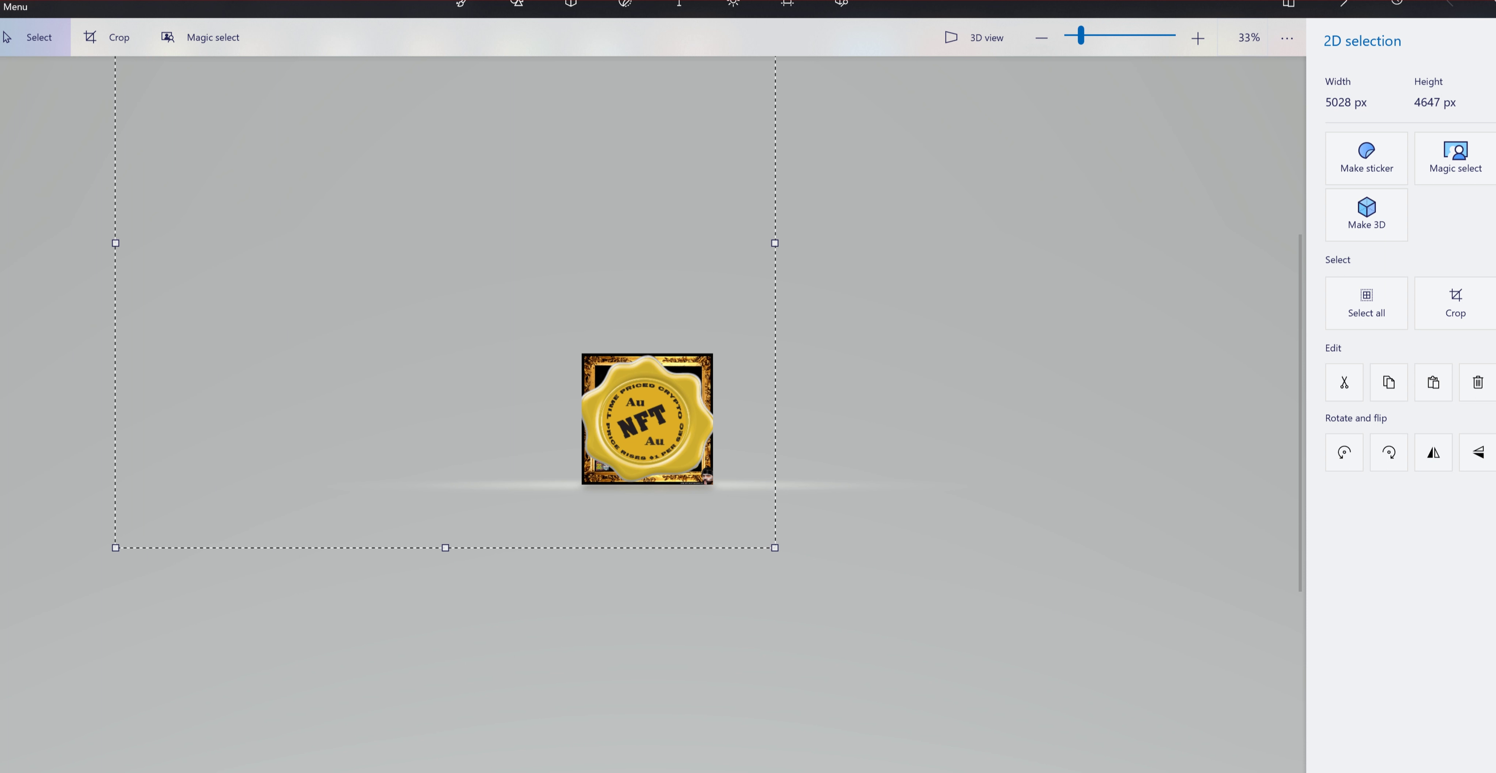
left_click_drag(775, 243, 708, 243)
left_click_drag(610, 416, 665, 415)
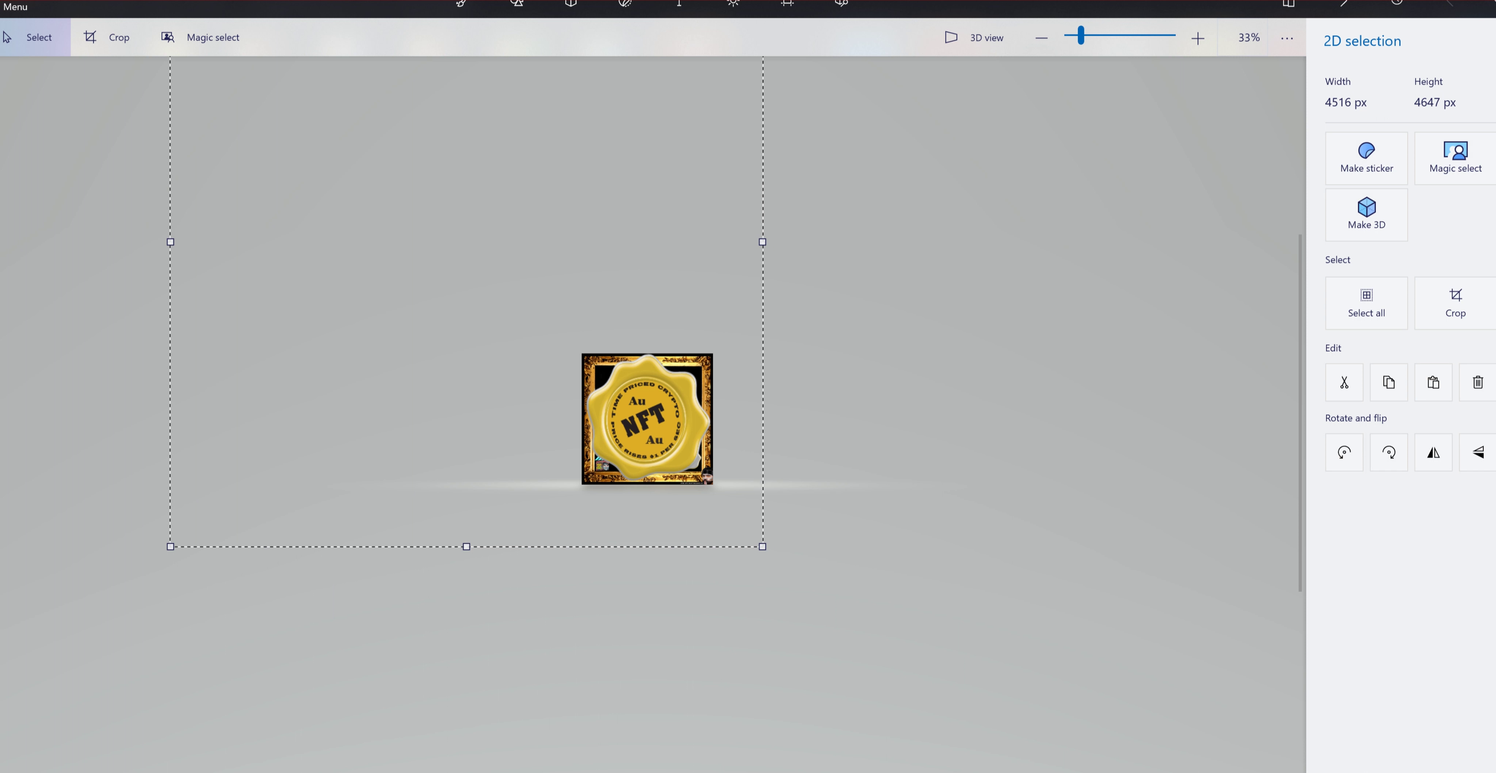
Widen the gold seal selection to about 4689 px, centre the seal in the frame and commit its placement.
left_click_drag(170, 242, 147, 242)
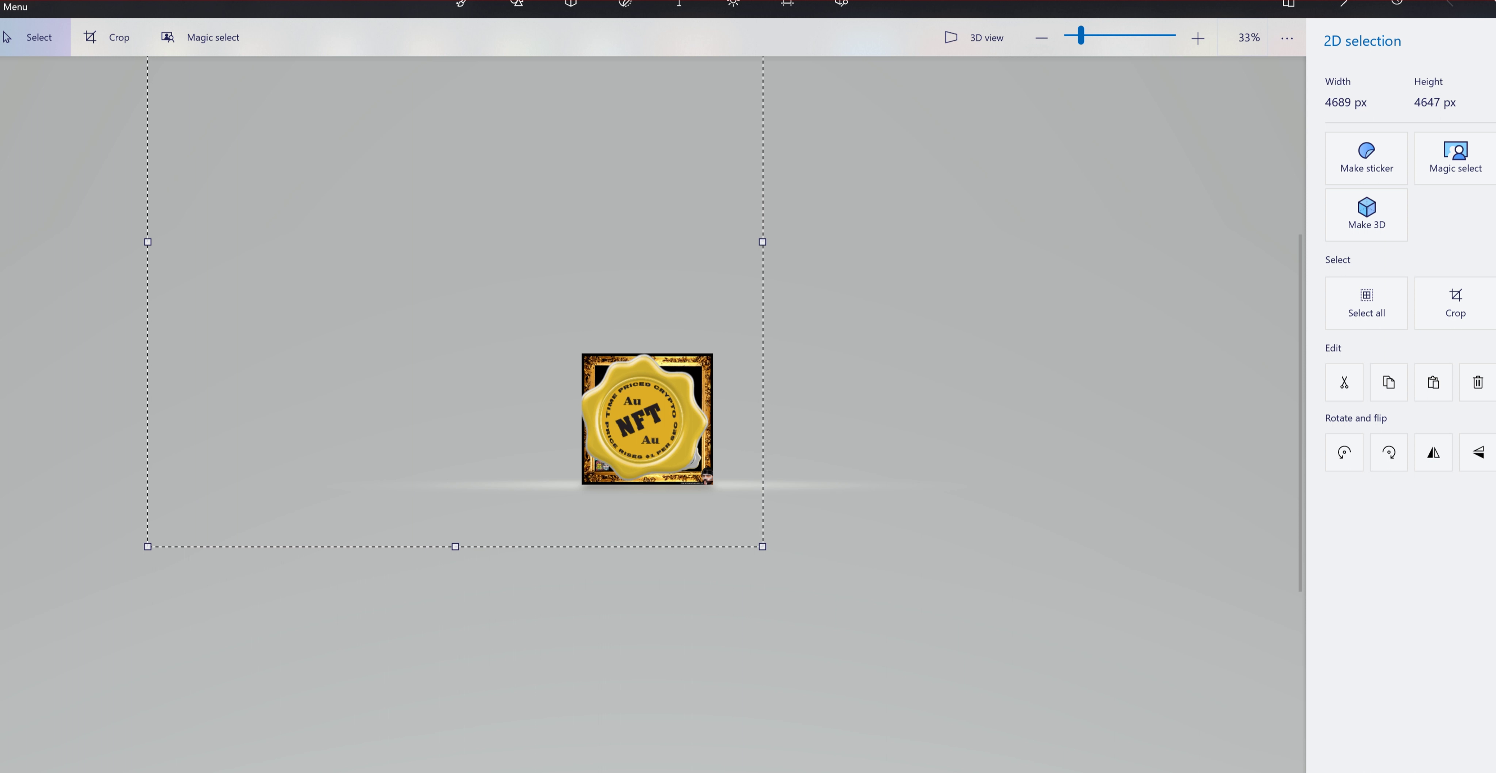
left_click_drag(646, 417, 649, 420)
scroll(650, 419, "down", 1)
scroll(650, 419, "up", 3)
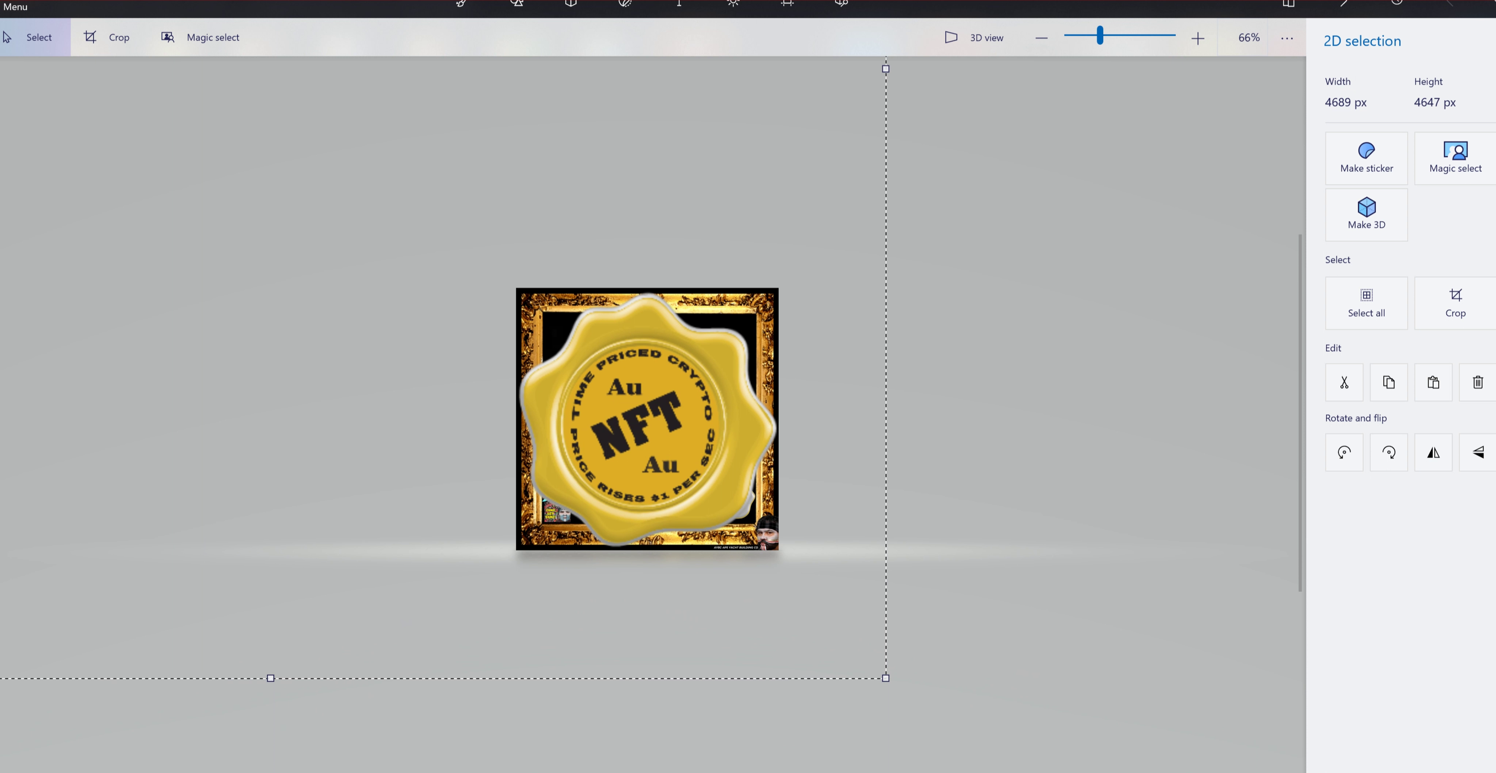
key("Escape")
scroll(650, 419, "up", 3)
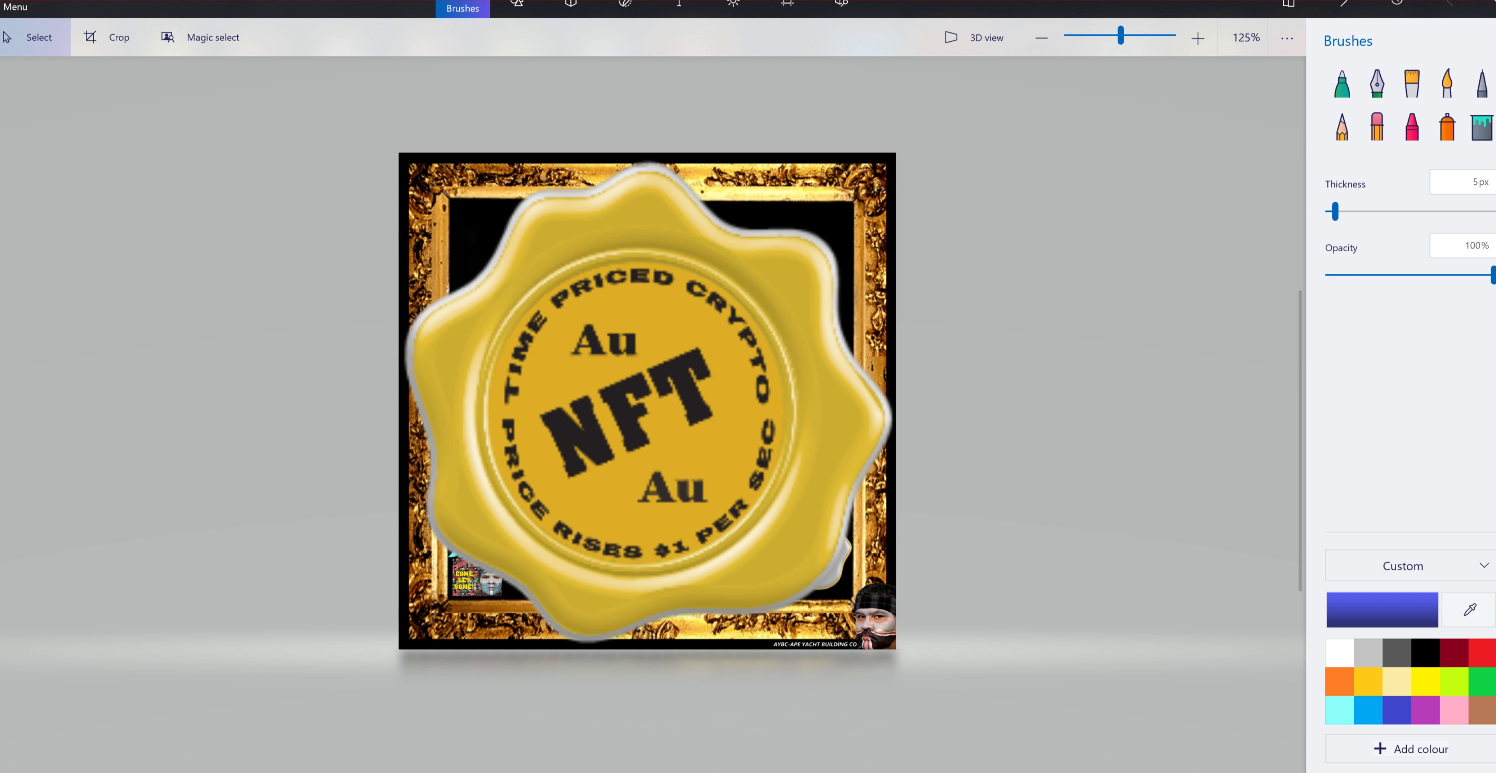
scroll(649, 419, "up", 3)
scroll(650, 419, "down", 4)
scroll(647, 418, "down", 1)
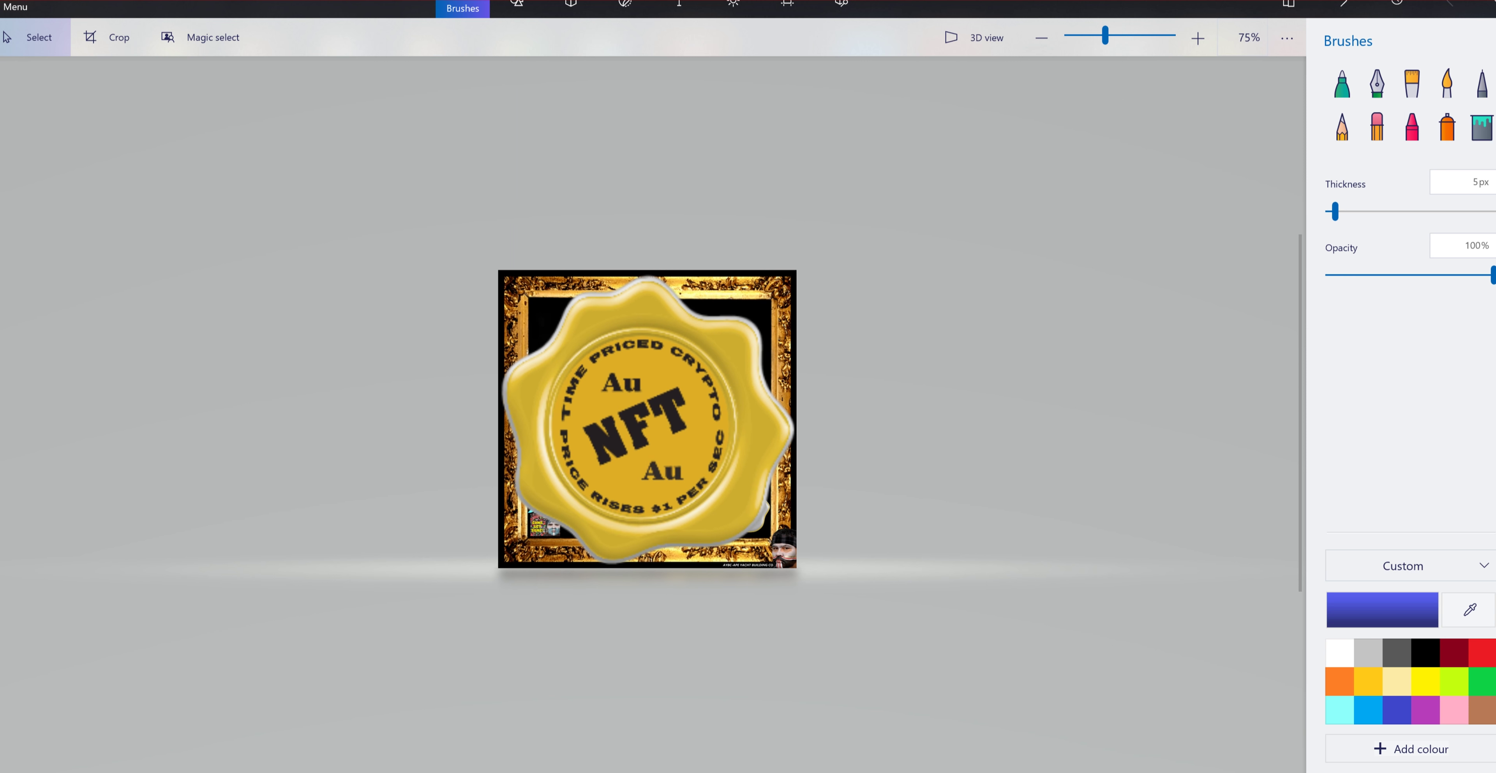
Save the artwork as a new PNG image named "END OF VIDEO NFT might upload some day." in FINISH SAMPLES.
left_click(15, 7)
left_click(46, 199)
left_click(323, 102)
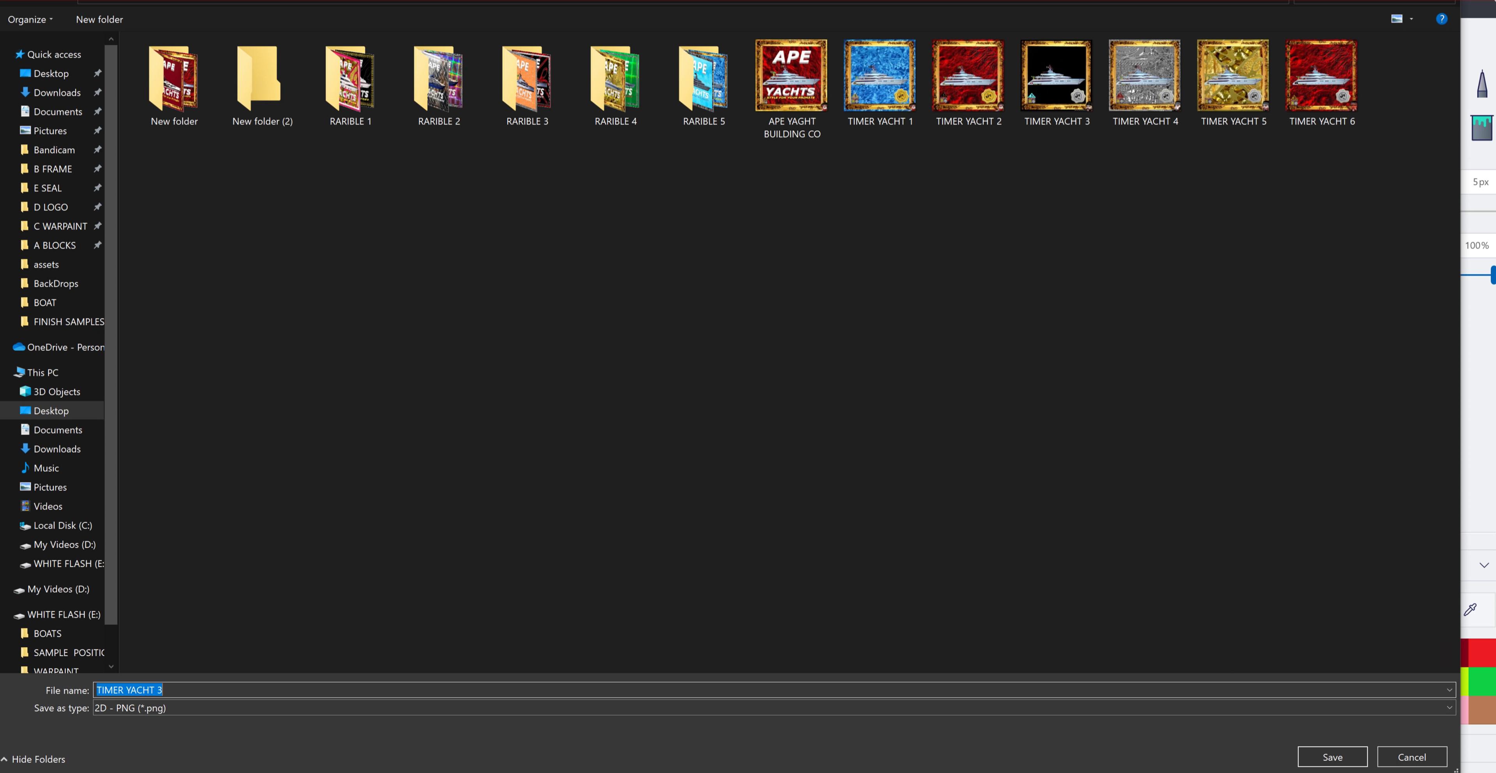
type("END OF VIDEO NFT might upload")
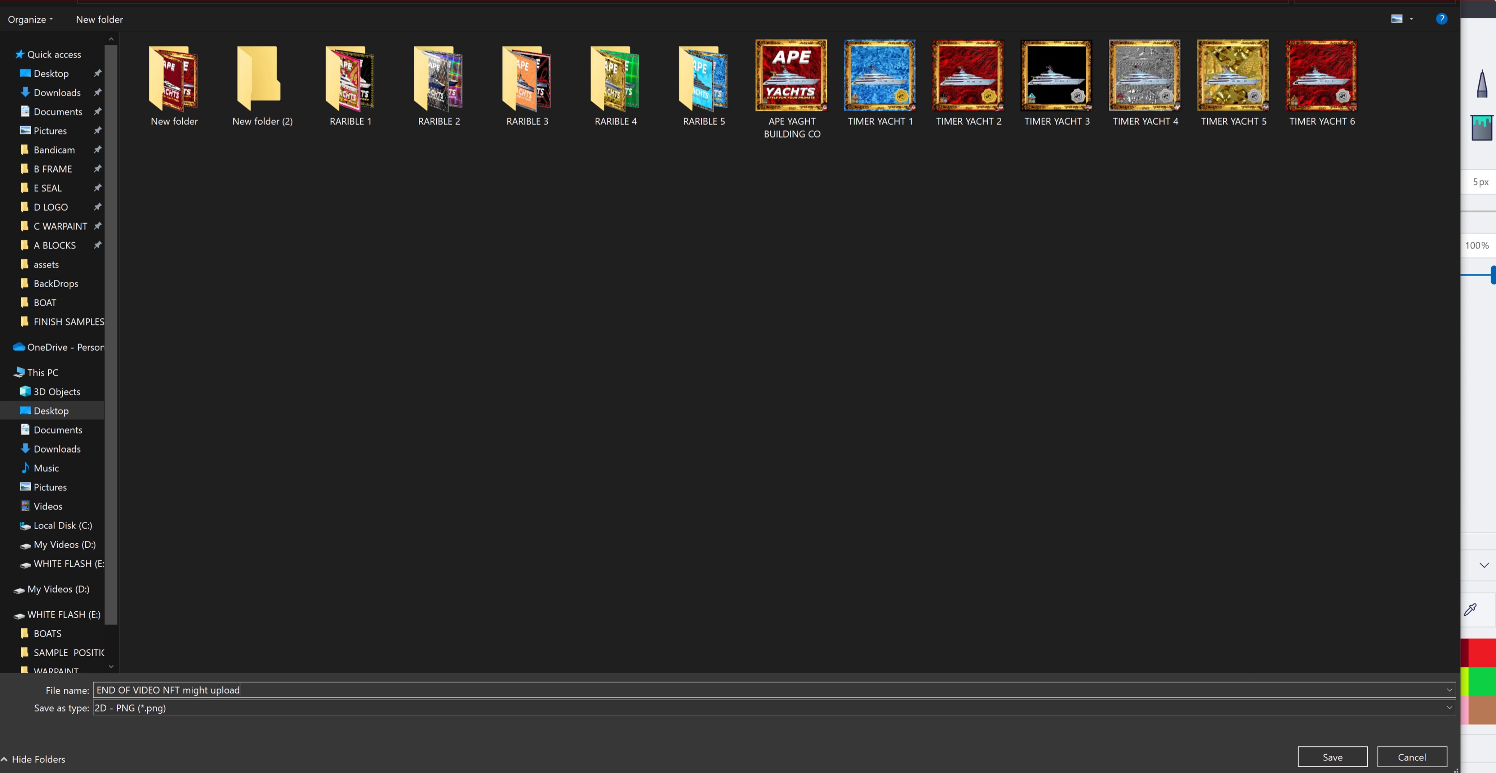
type(" some day.")
key("Return")
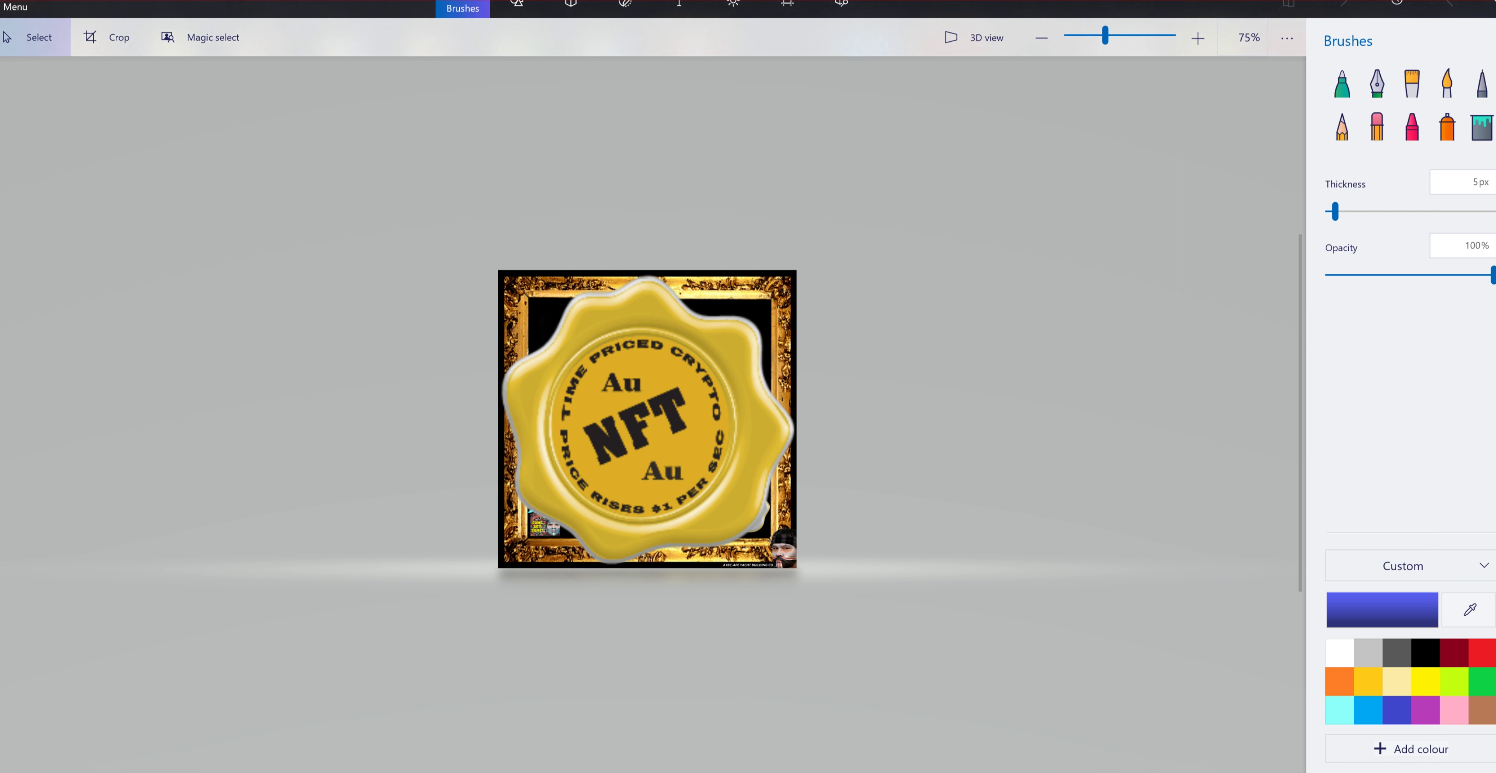
Close the current project and reopen the END OF VIDEO NFT image from FINISH SAMPLES to check it.
key("alt+F4")
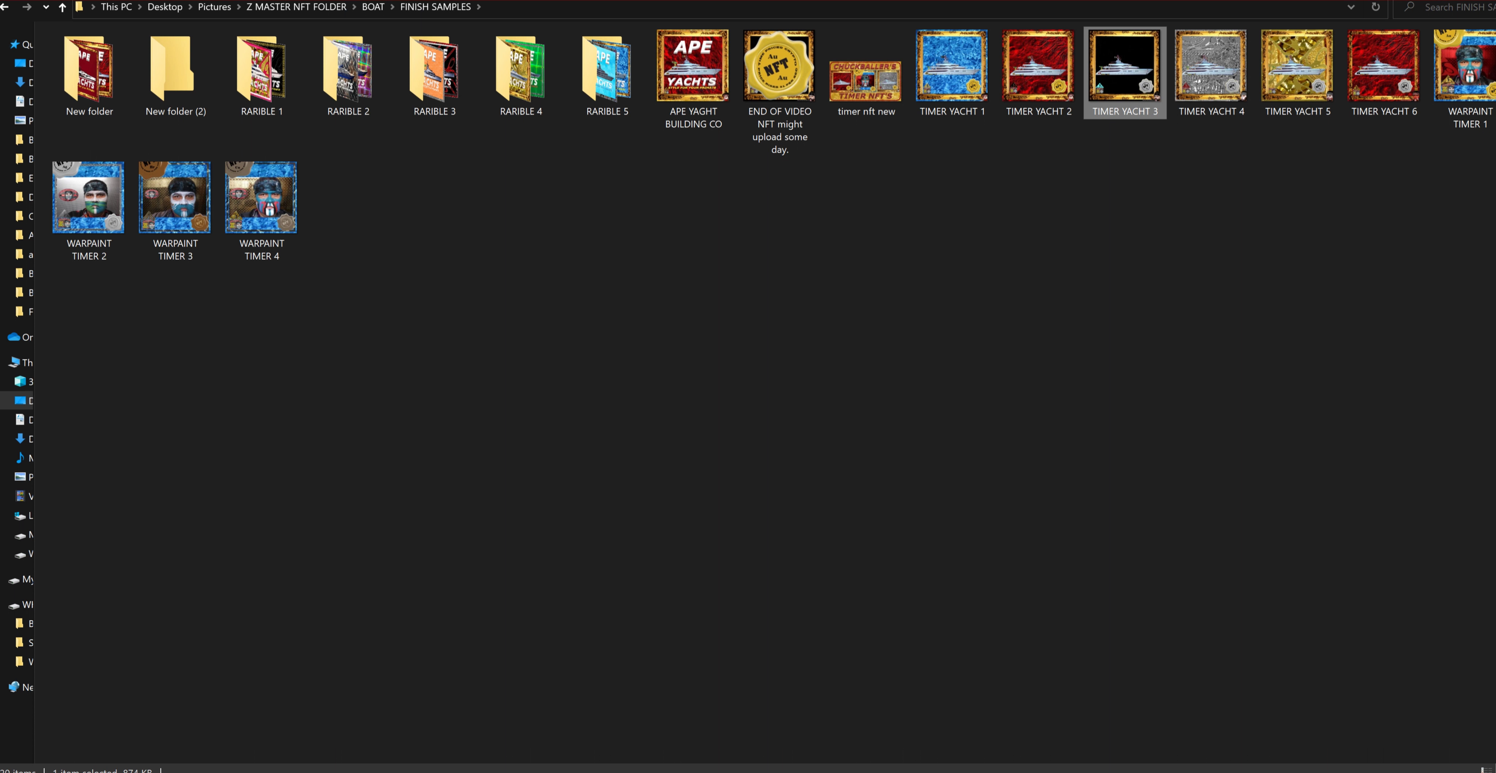
double_click(779, 70)
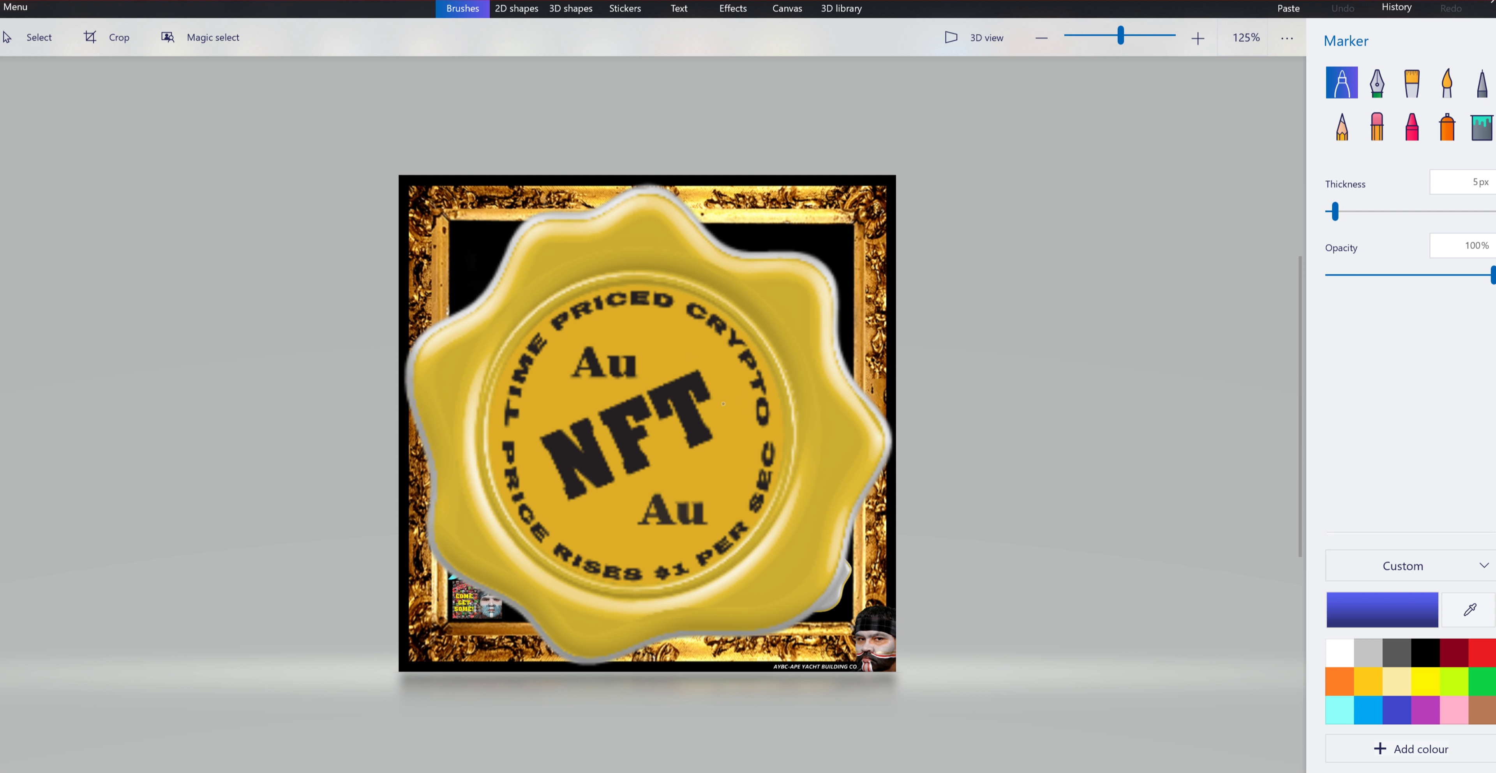
scroll(723, 404, "up", 1)
scroll(725, 402, "down", 2)
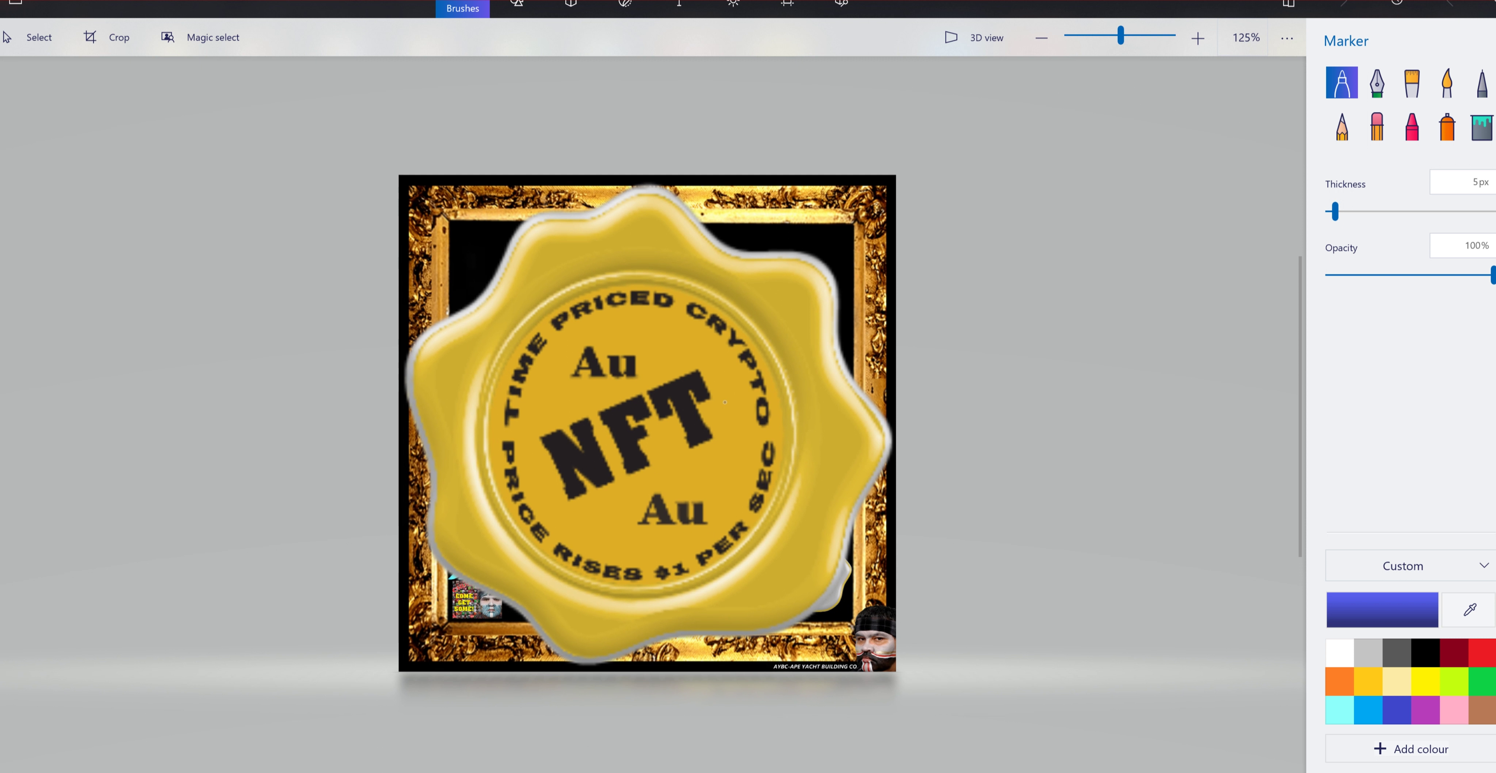